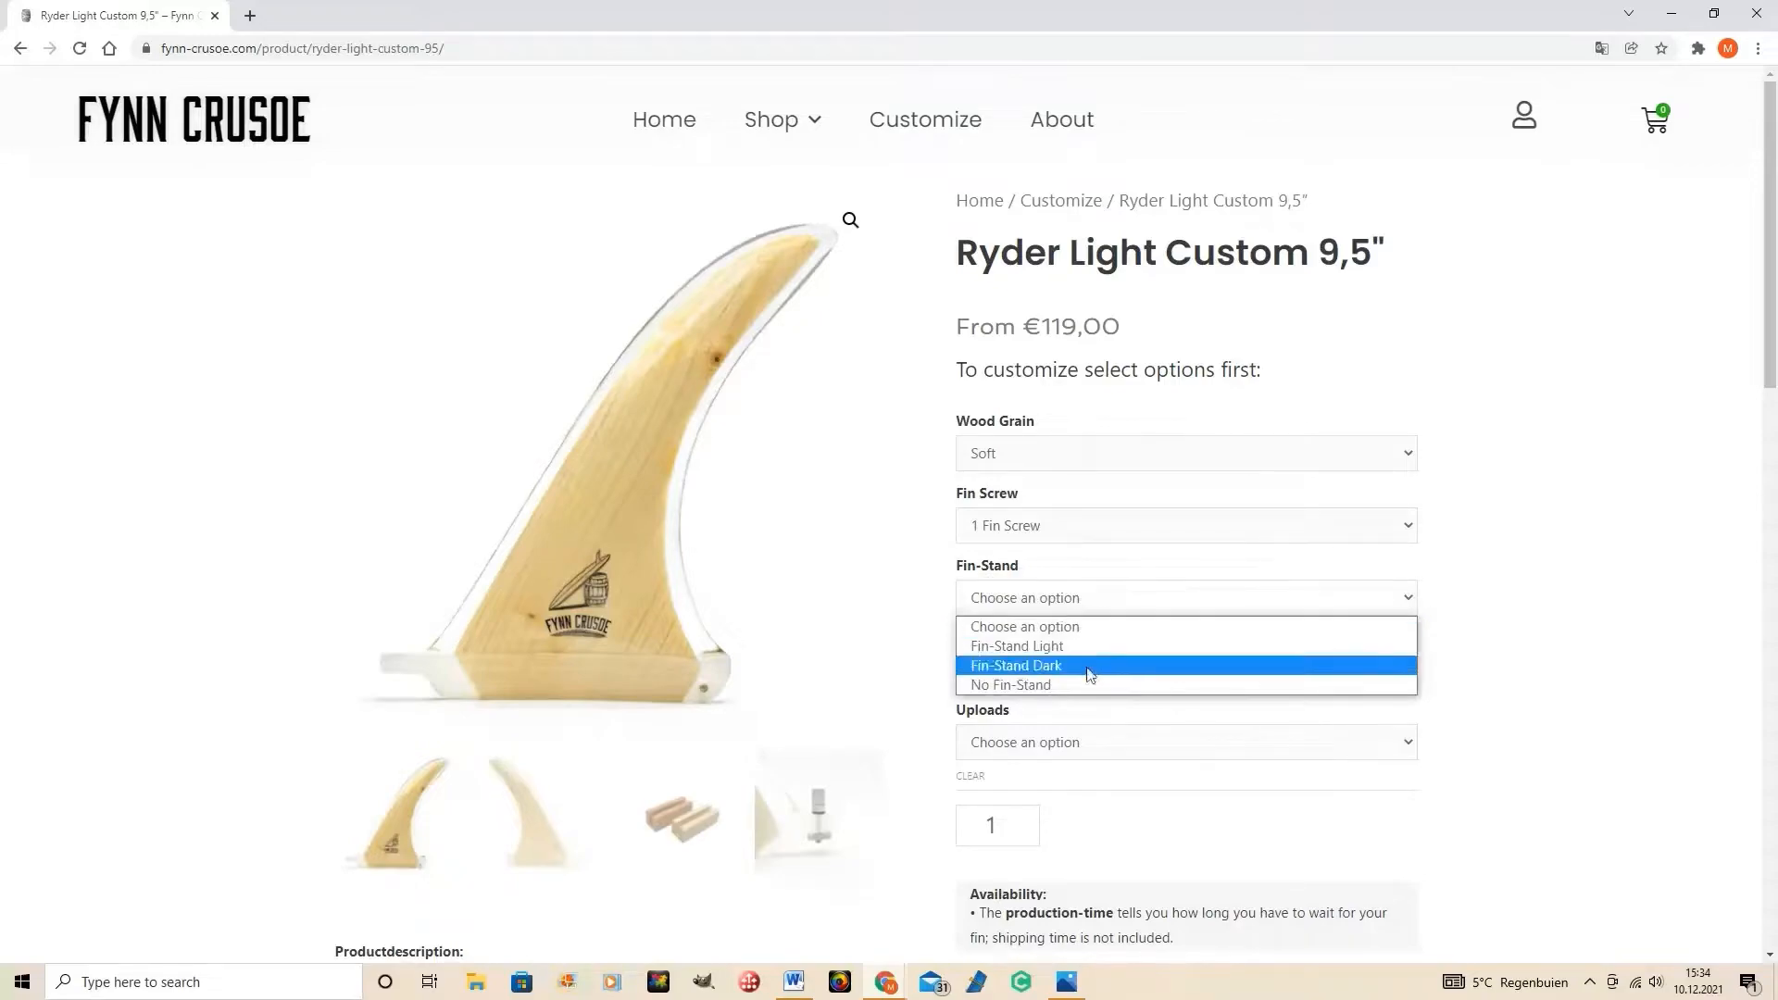
- Choose Fin-Stand Light, Production-Time 1-2 Weeks and the upload copyright guarantee, and open the fin customizer
{"action": "left_click", "coordinate": [1094, 646]}
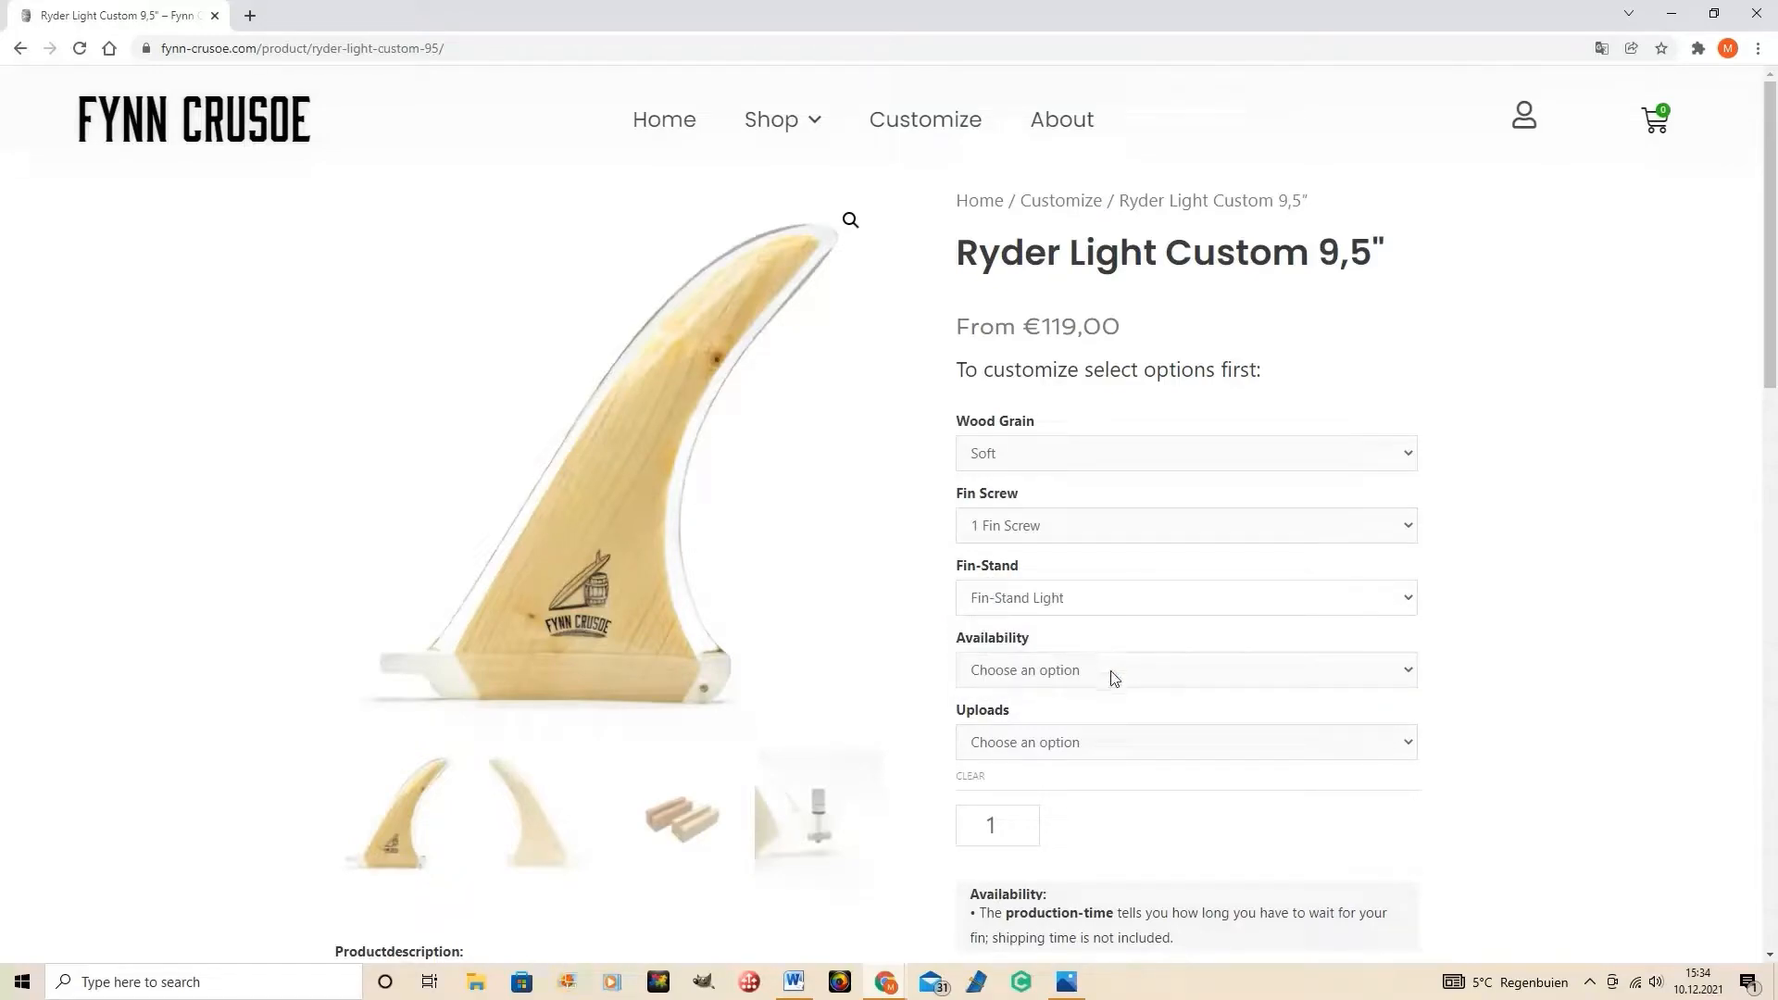
{"action": "left_click", "coordinate": [1112, 674]}
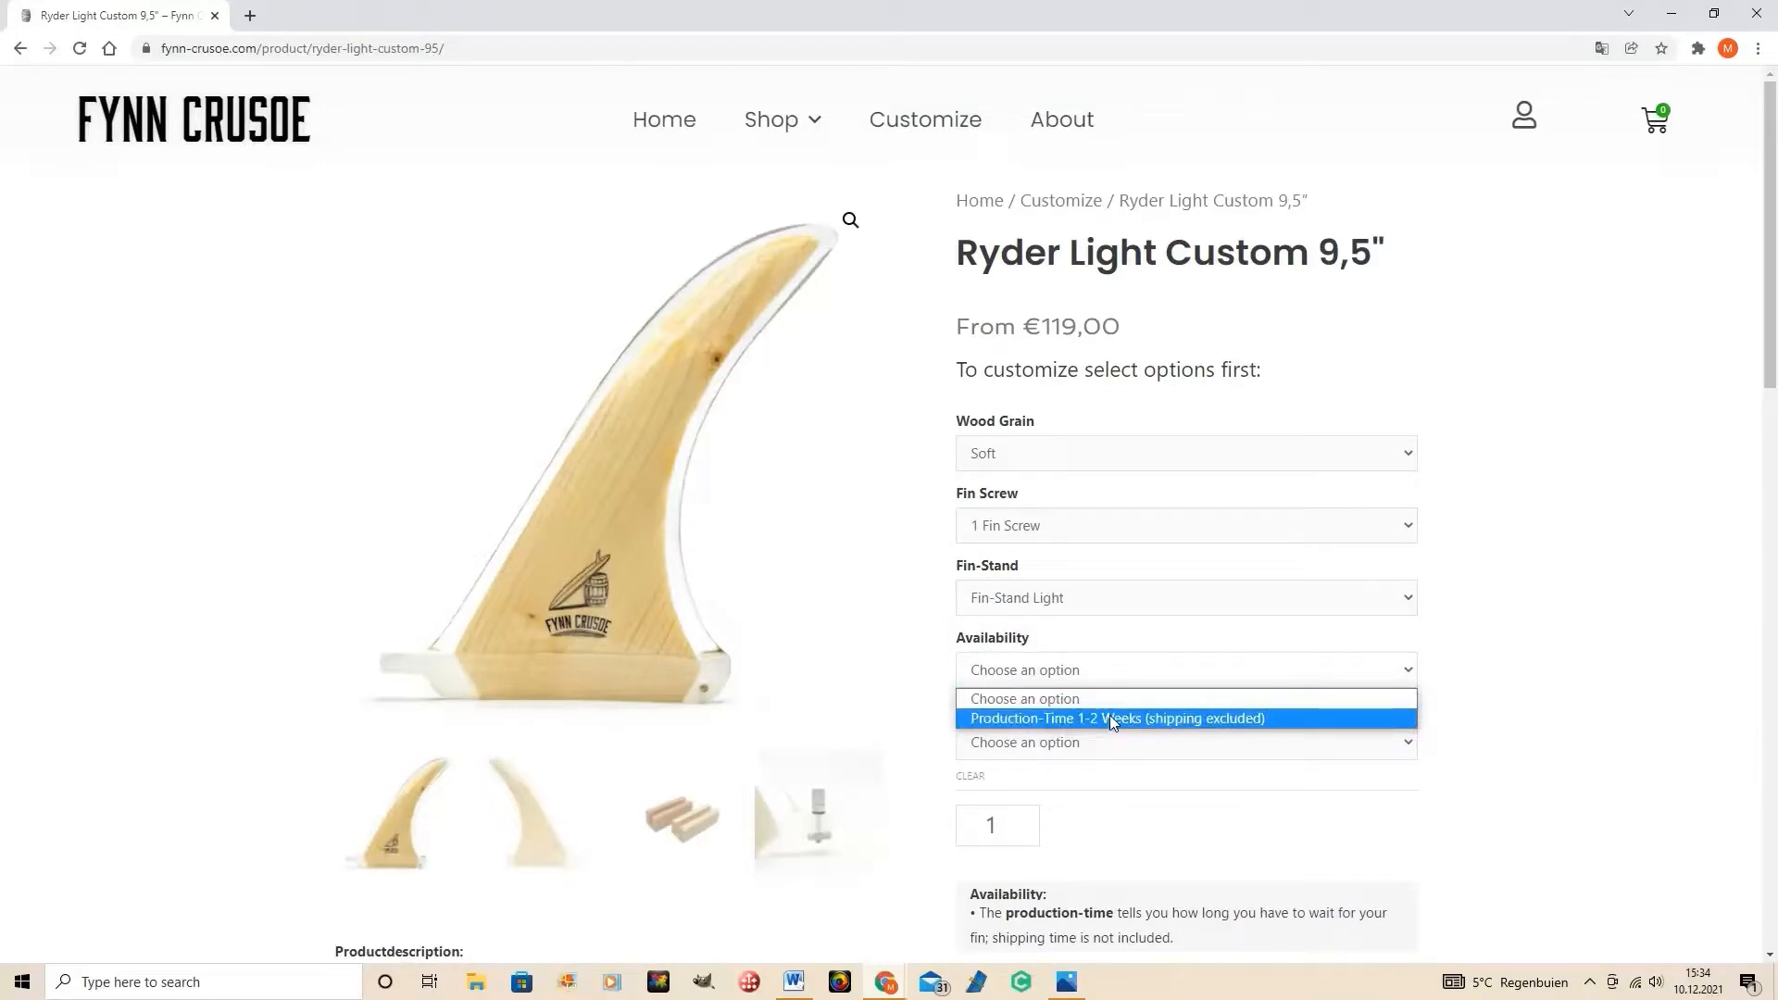
{"action": "left_click", "coordinate": [1109, 717]}
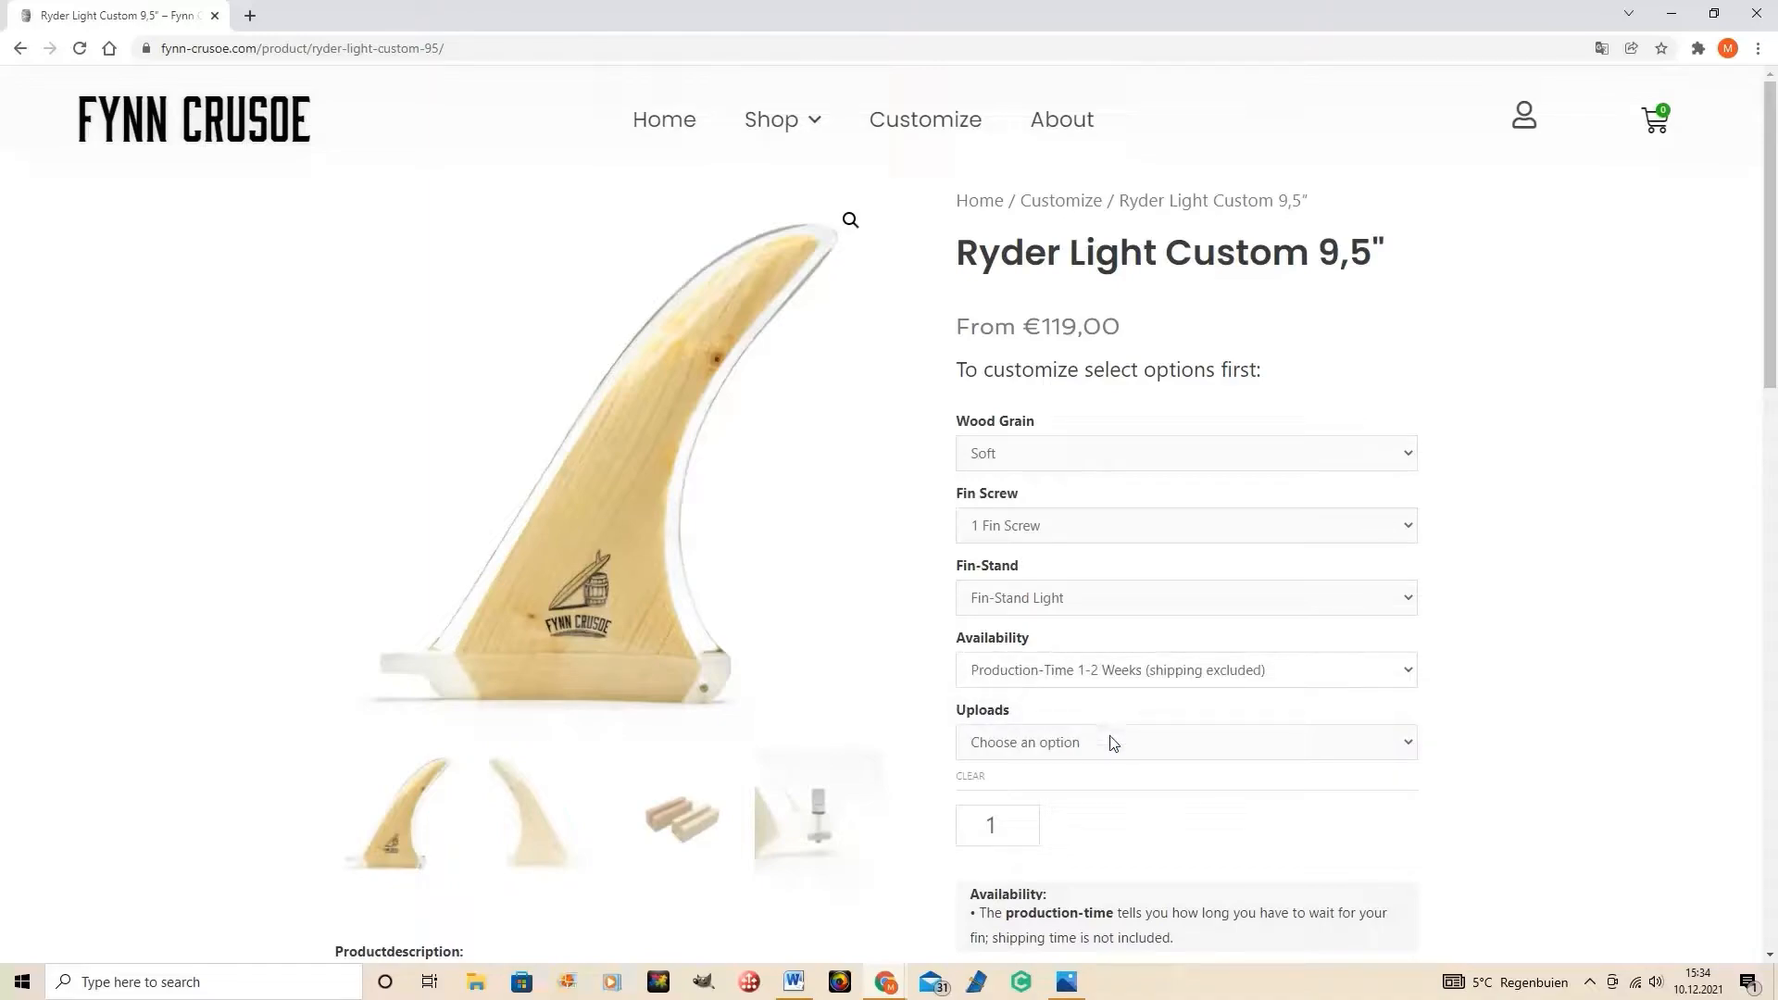
{"action": "left_click", "coordinate": [1112, 742]}
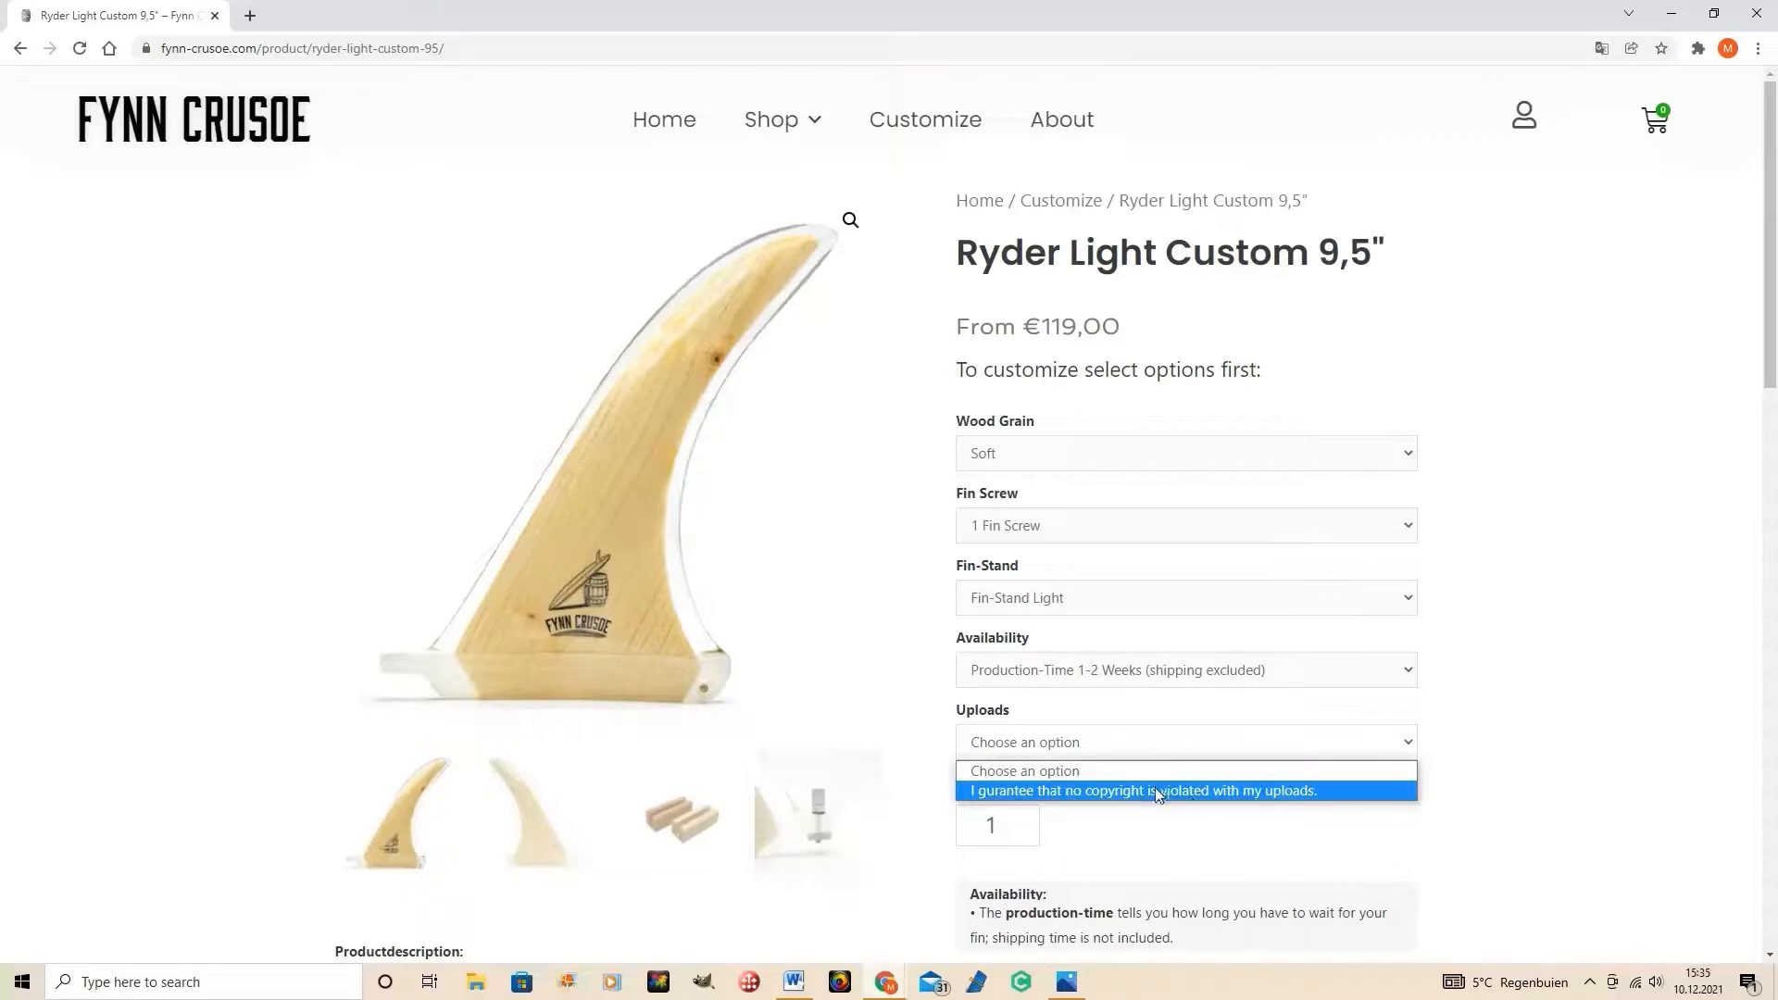
{"action": "left_click", "coordinate": [1326, 793]}
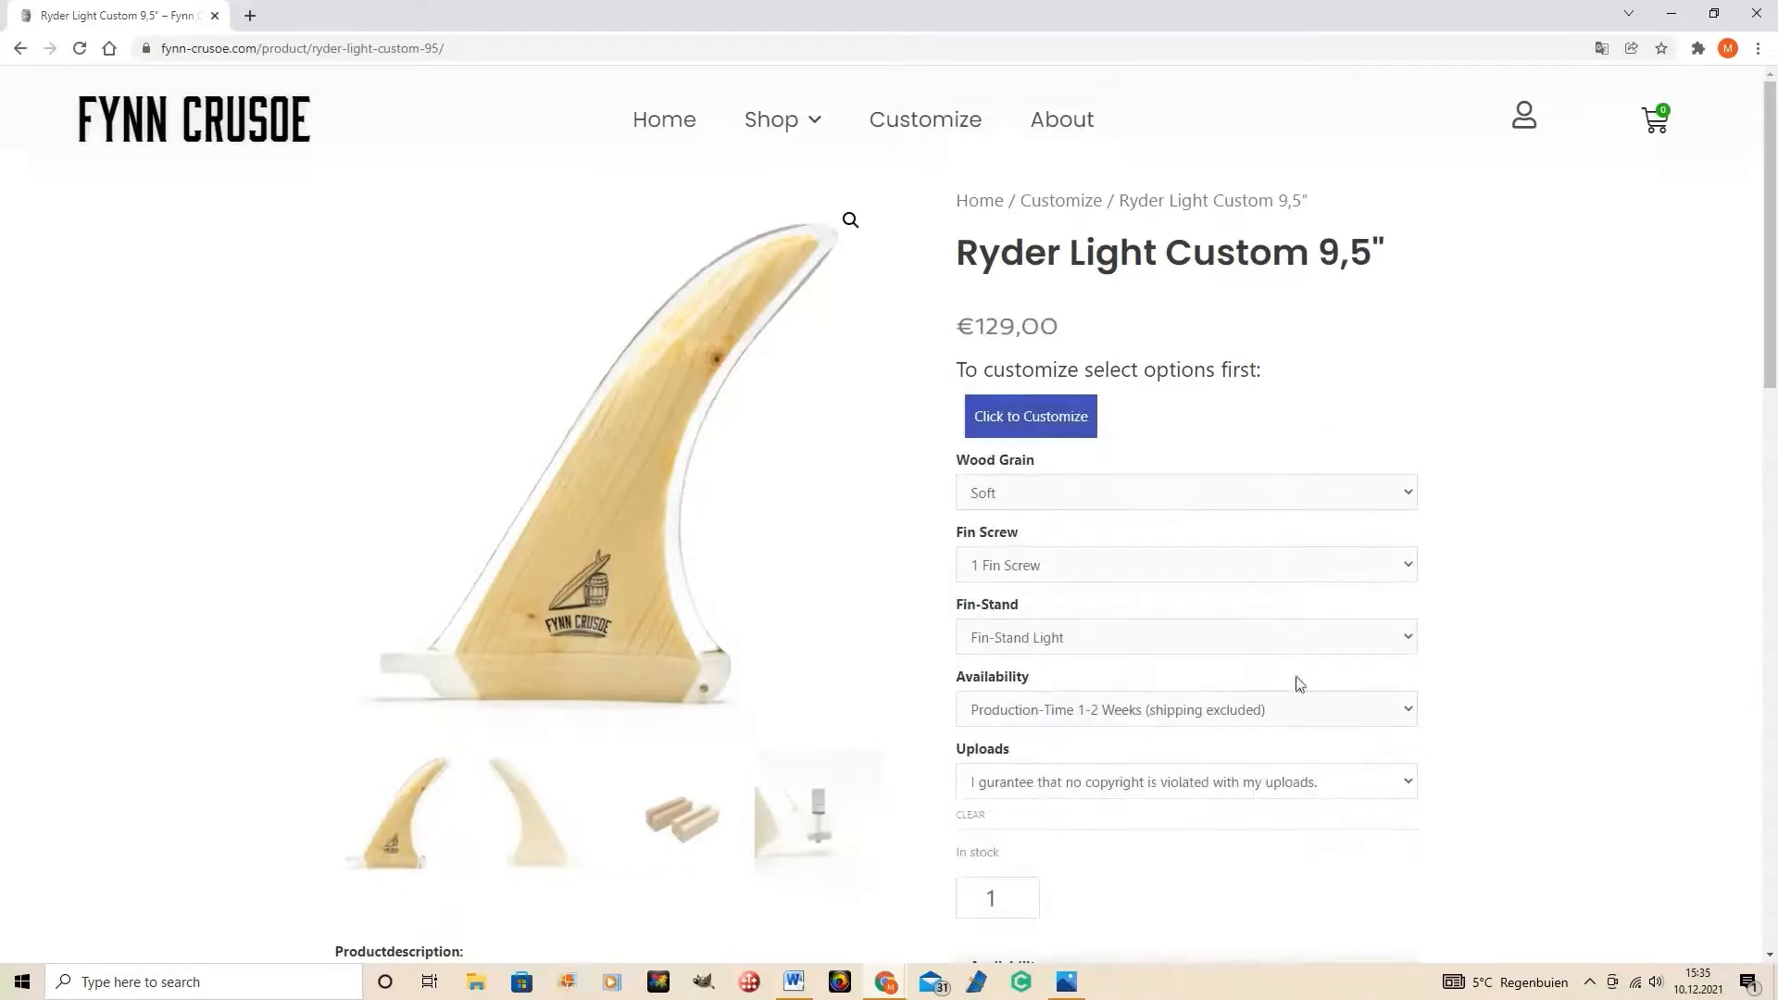
{"action": "left_click", "coordinate": [1057, 424]}
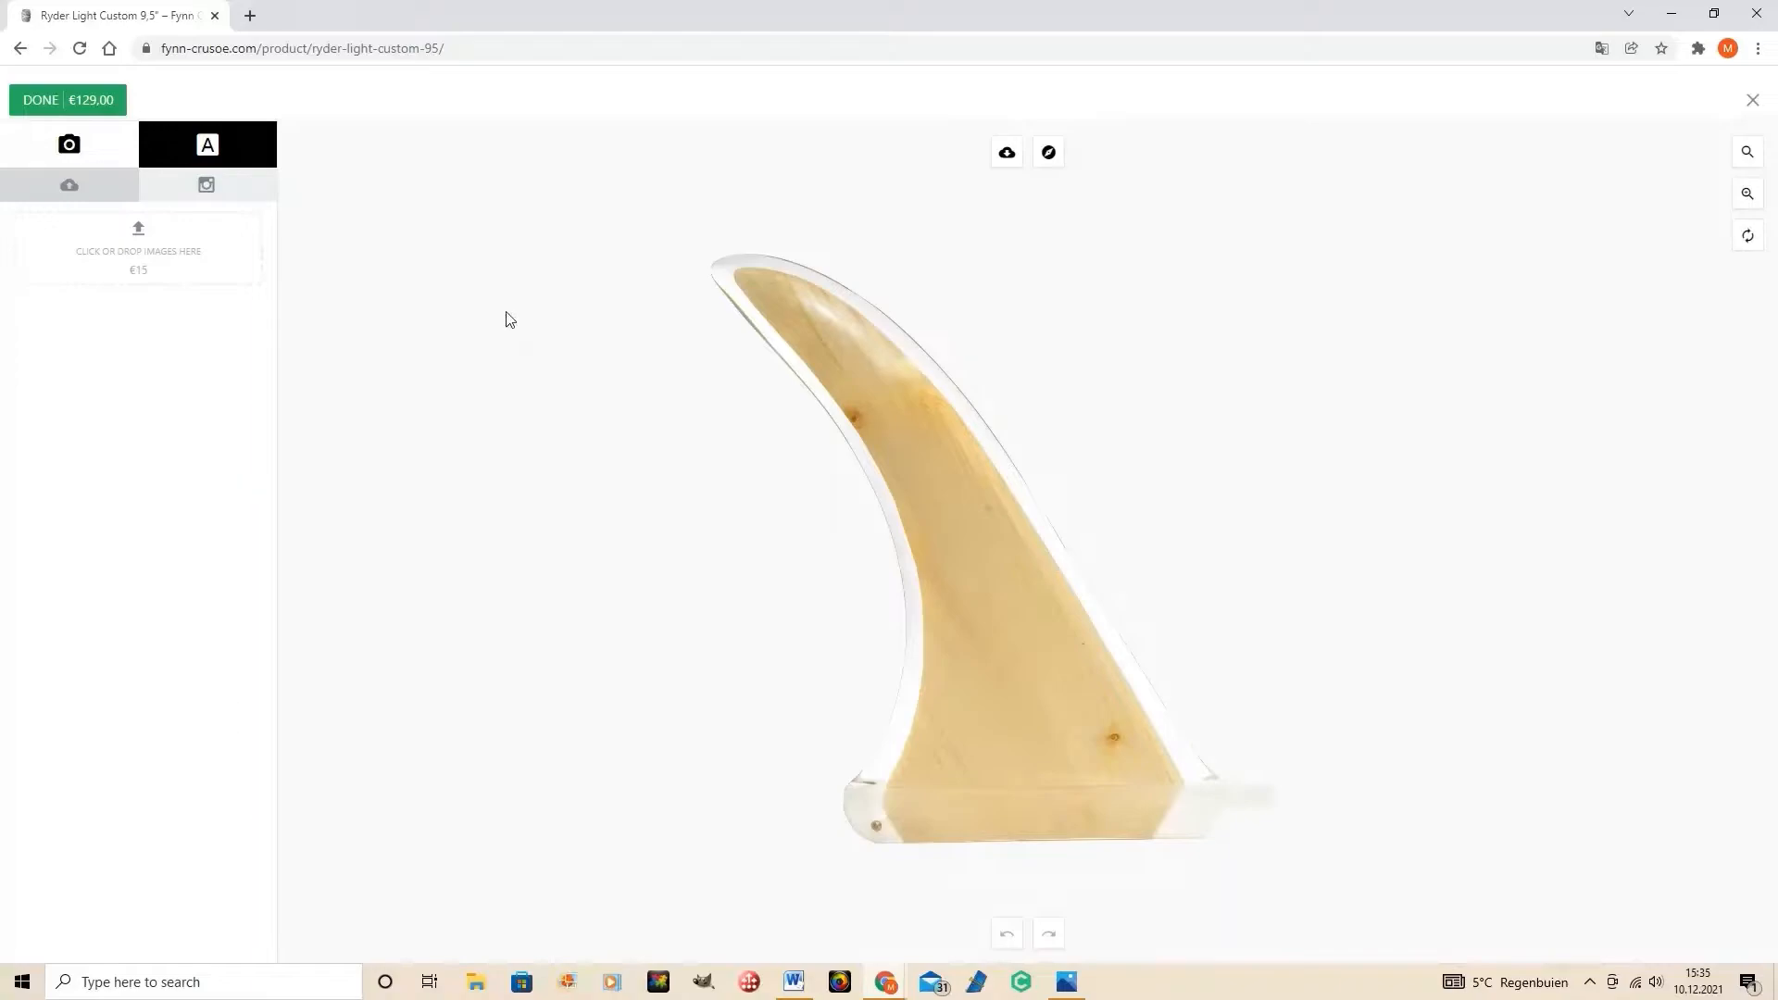
- Upload the logo image of the woman in a beret from the Test Images folder to the fin
{"action": "left_click", "coordinate": [207, 164]}
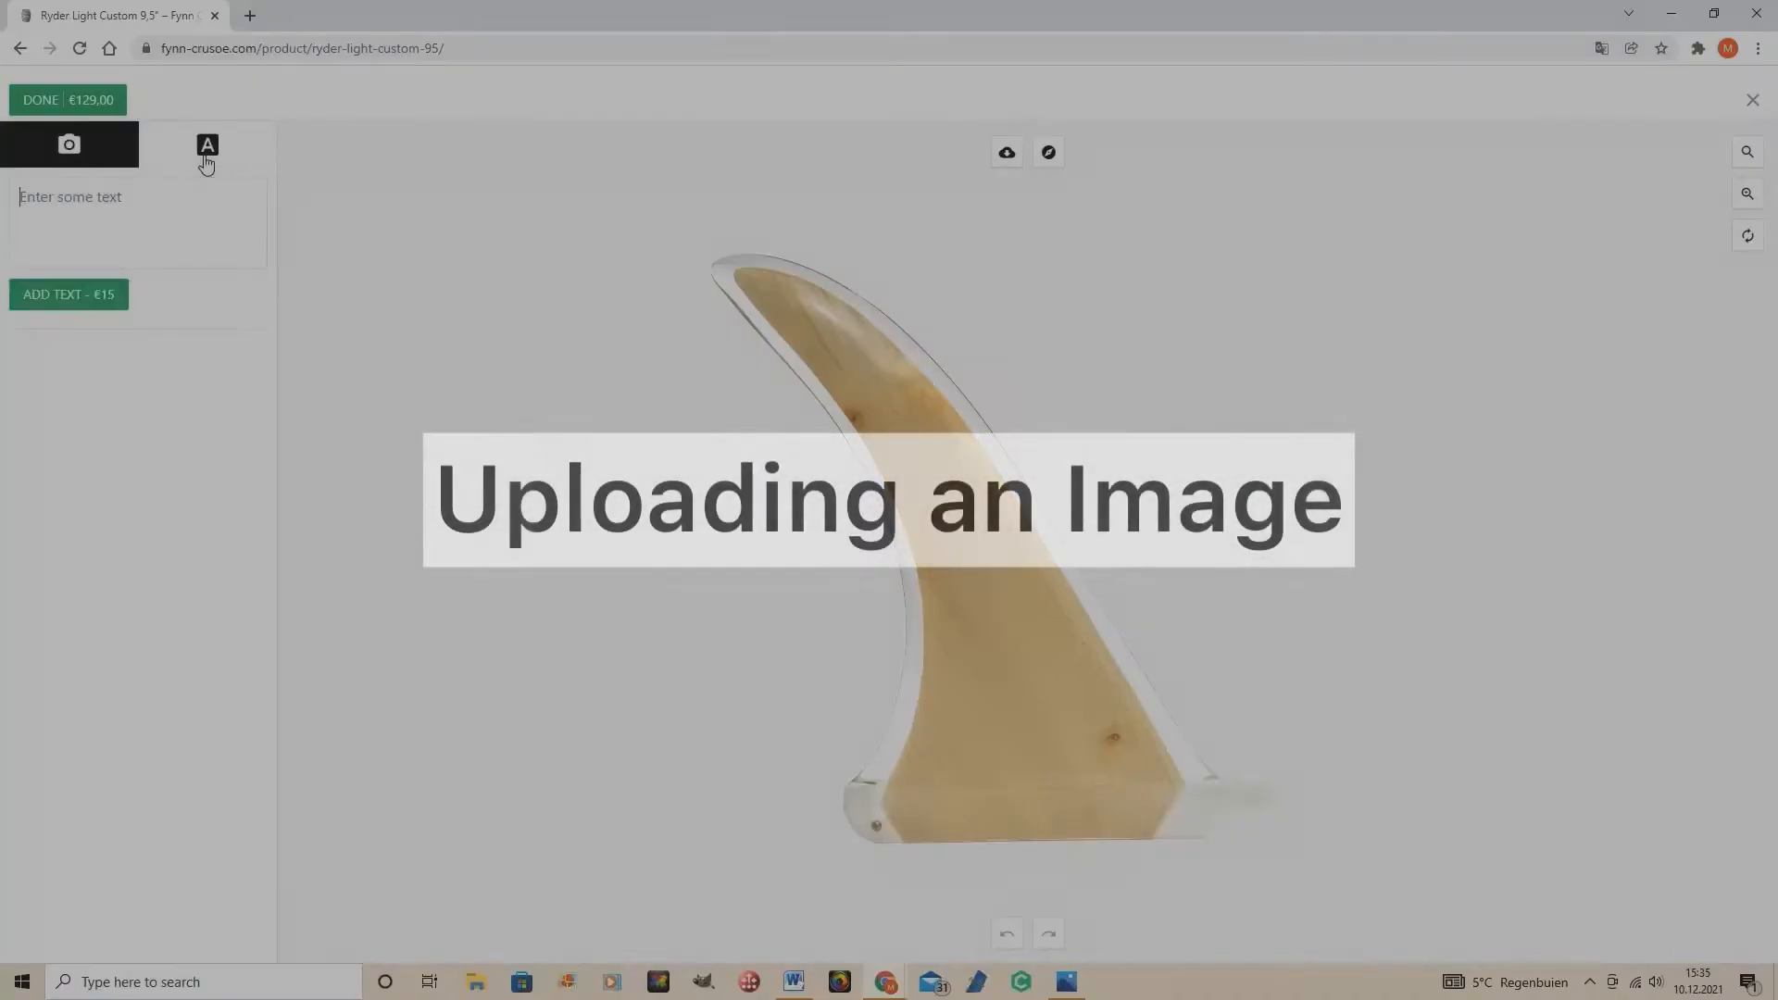
{"action": "left_click", "coordinate": [101, 153]}
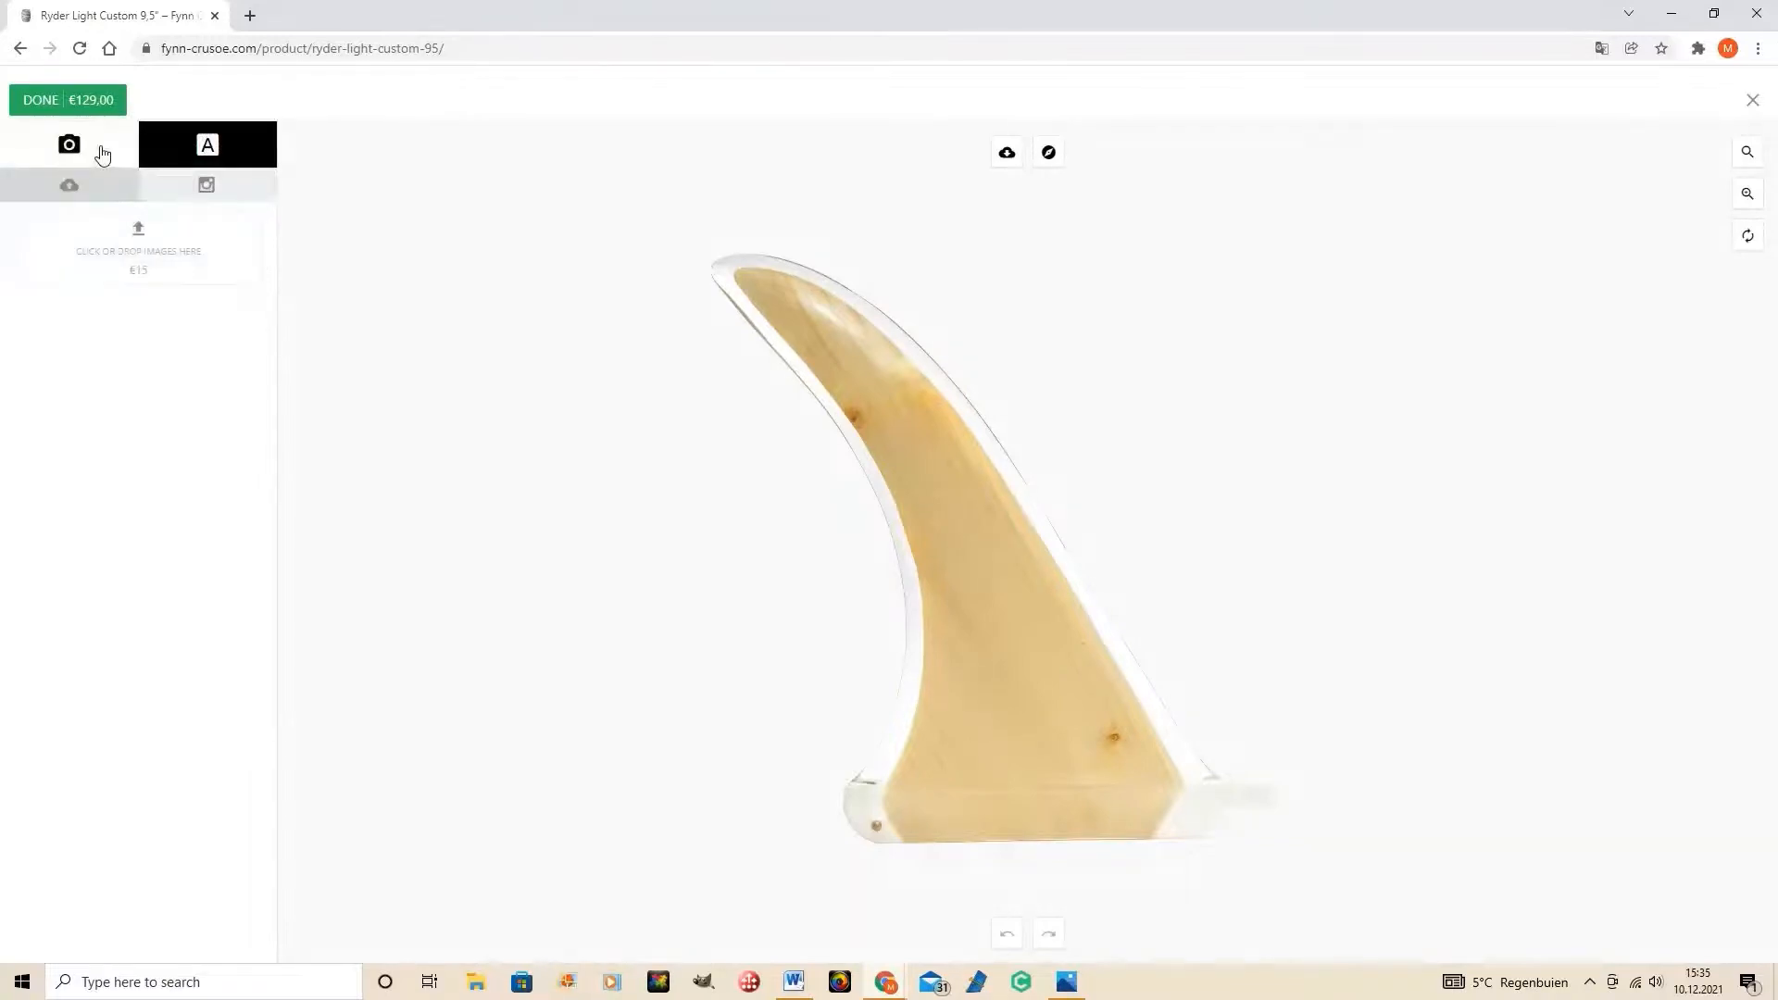
{"action": "left_click", "coordinate": [111, 154]}
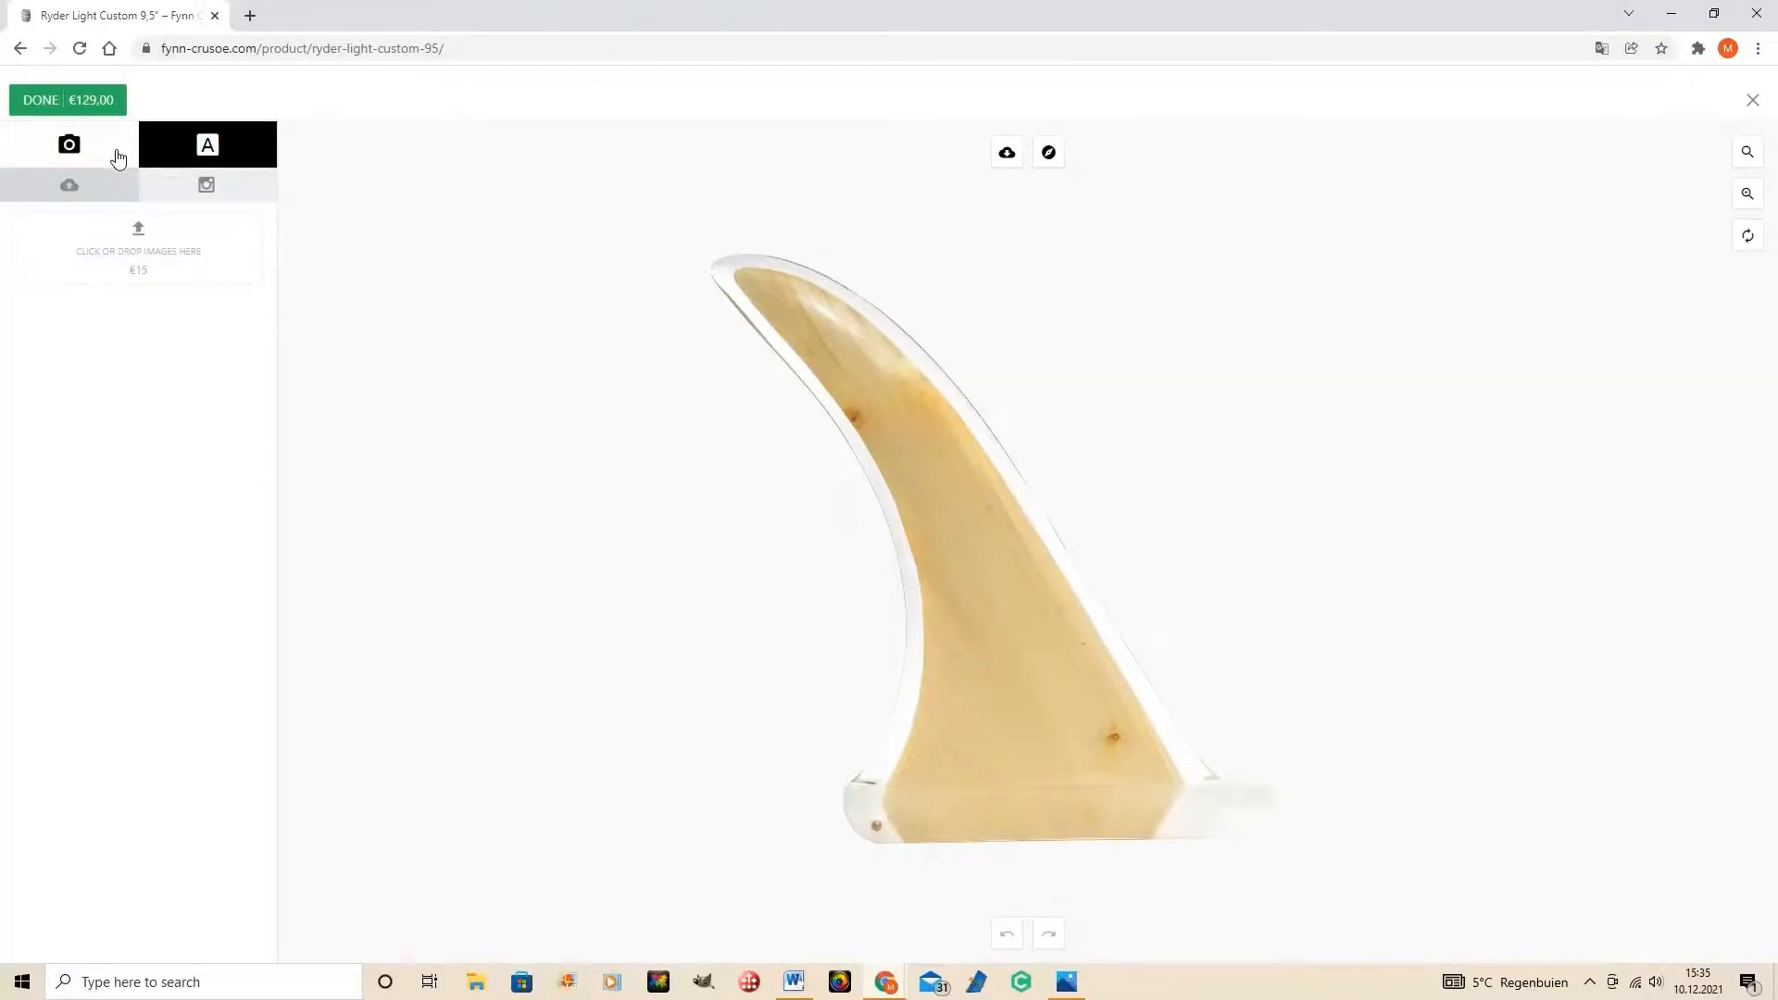
{"action": "left_click", "coordinate": [142, 248]}
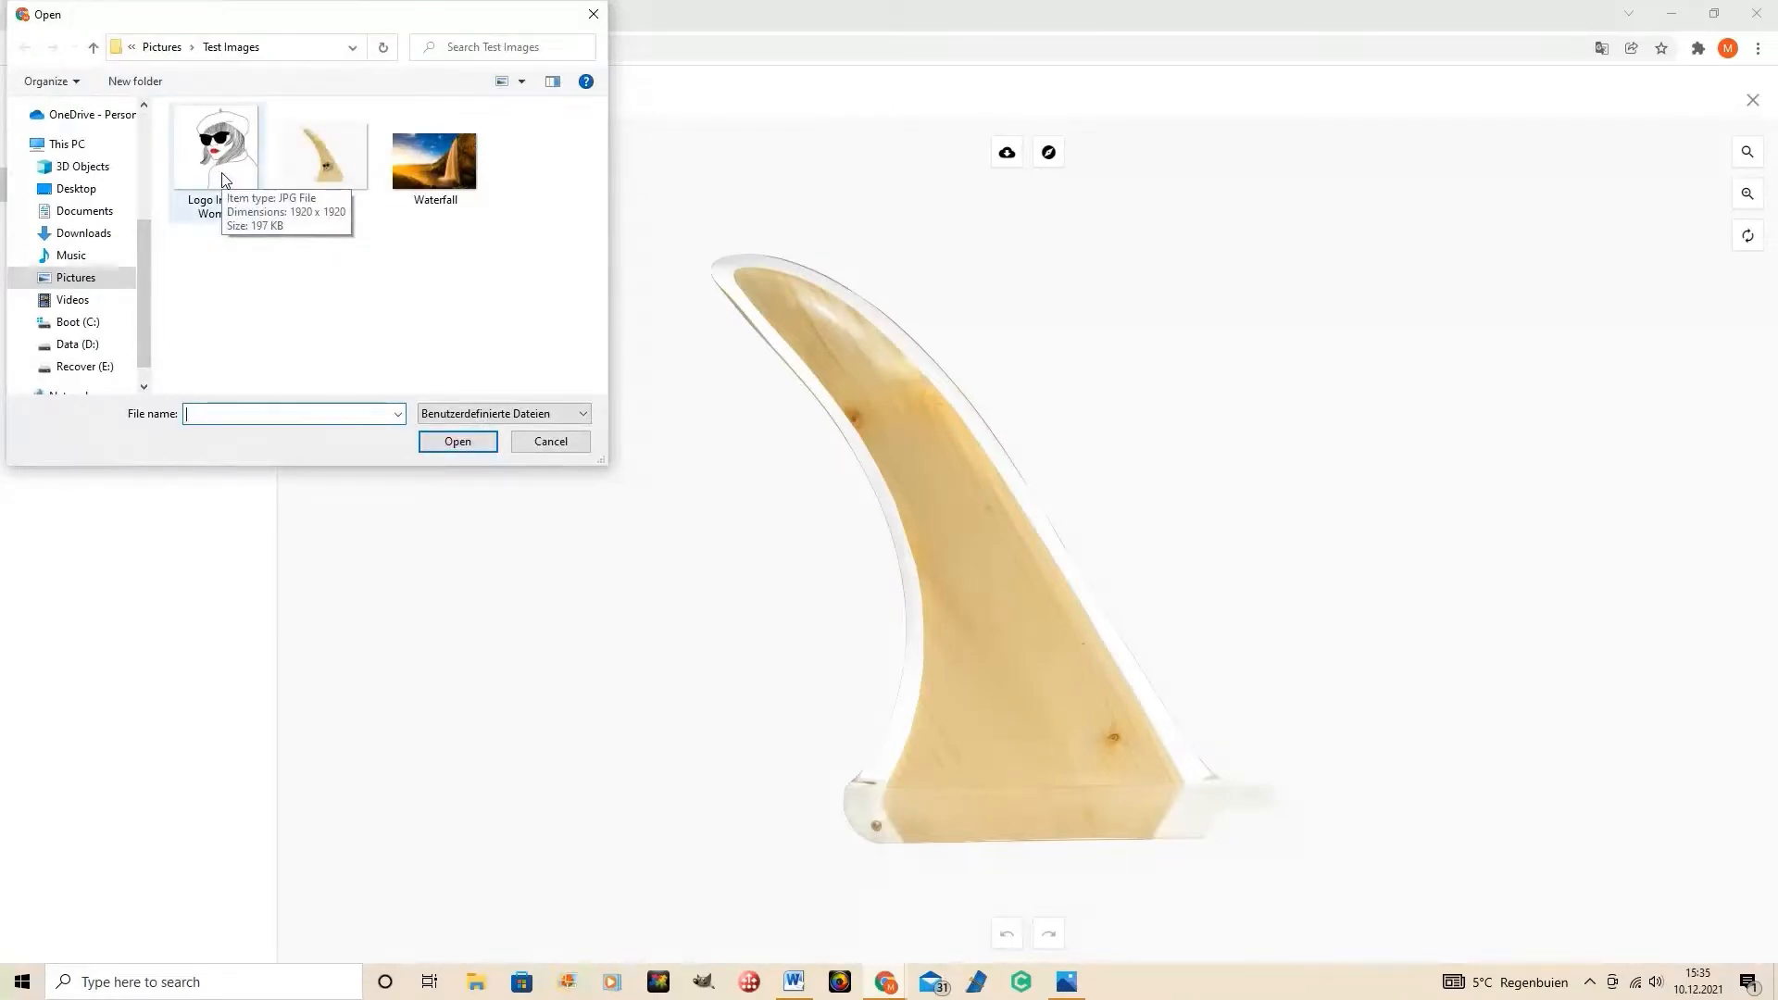
{"action": "double_click", "coordinate": [223, 153]}
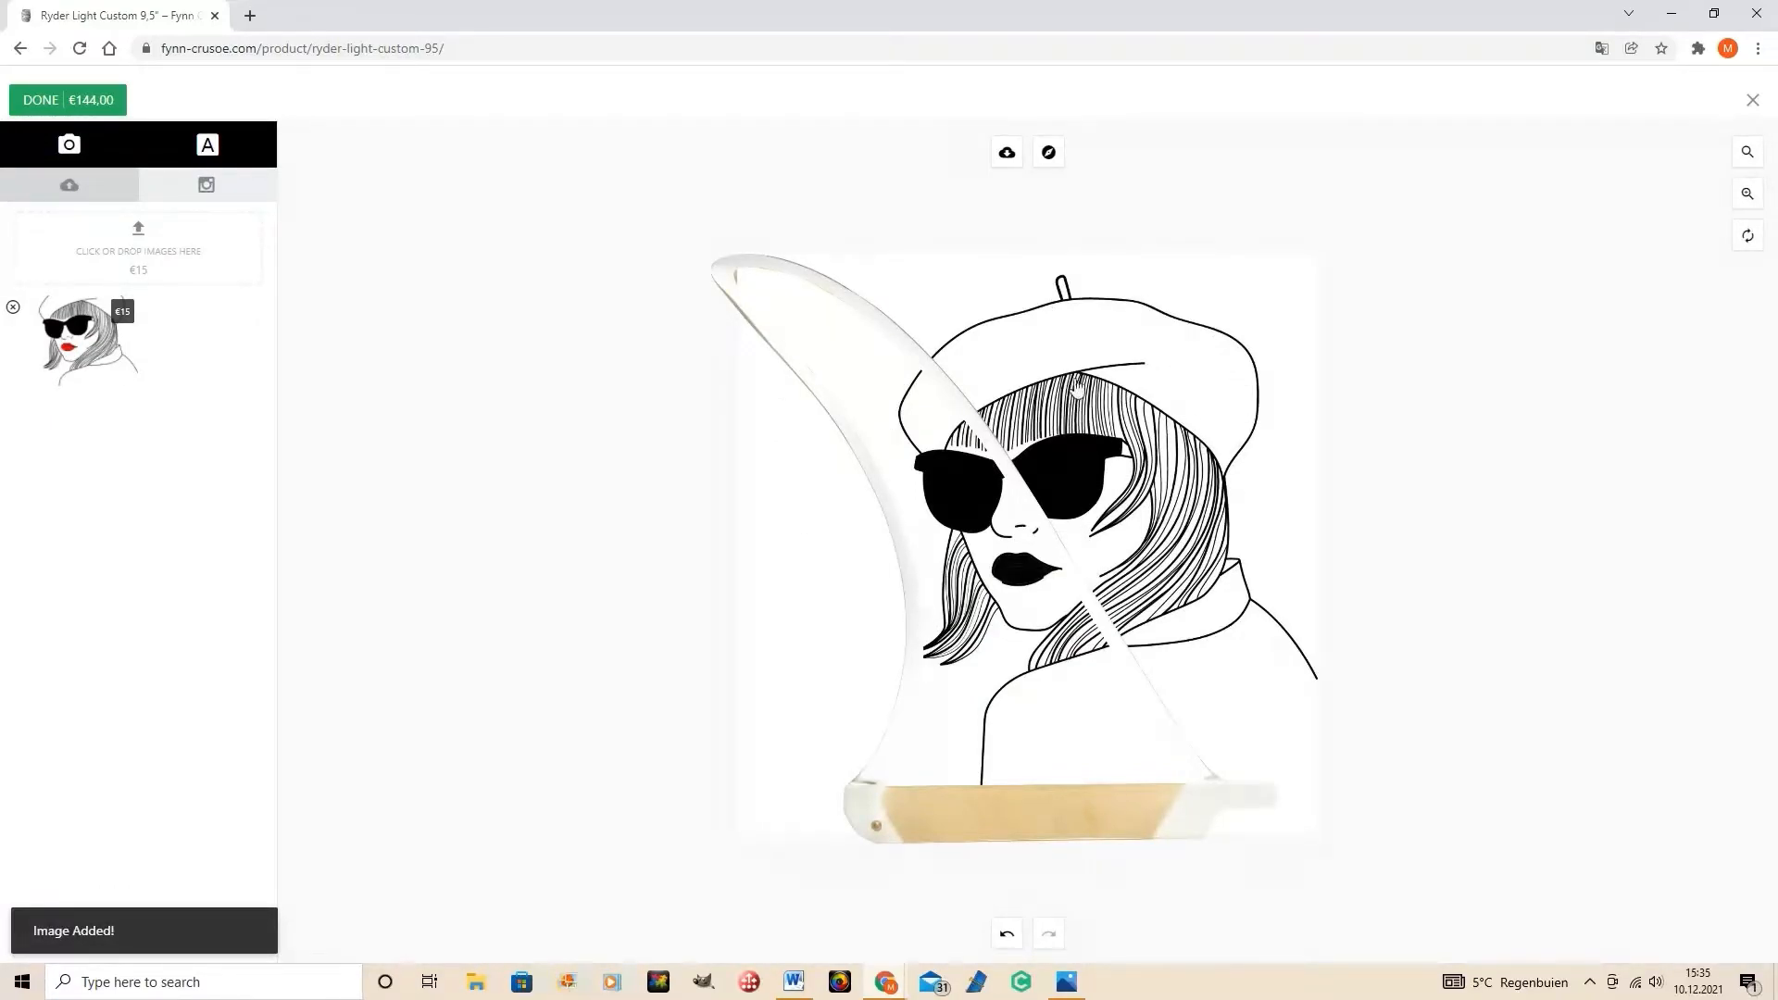
- Scale the portrait image down and position it on the lower part of the fin, just above the base
{"action": "left_click", "coordinate": [1077, 373]}
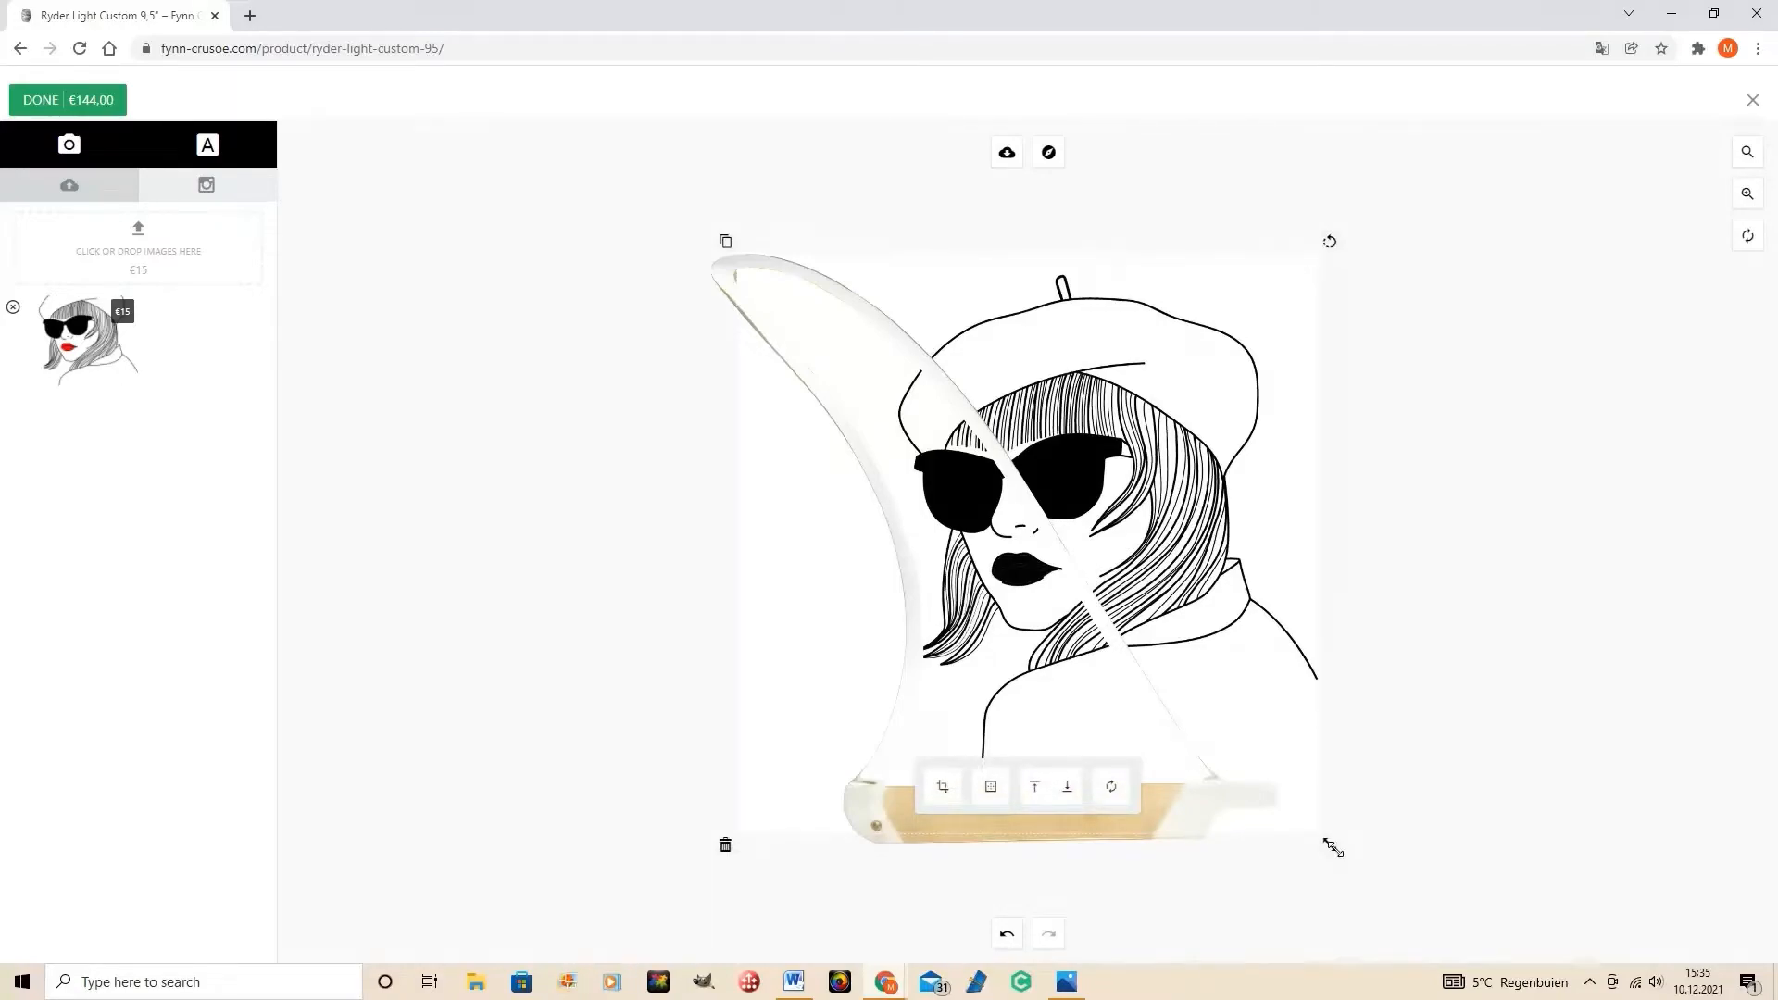
{"action": "mouse_move", "coordinate": [1333, 848]}
{"action": "left_mouse_down"}
{"action": "mouse_move", "coordinate": [1180, 734]}
{"action": "mouse_move", "coordinate": [1160, 680]}
{"action": "left_mouse_up"}
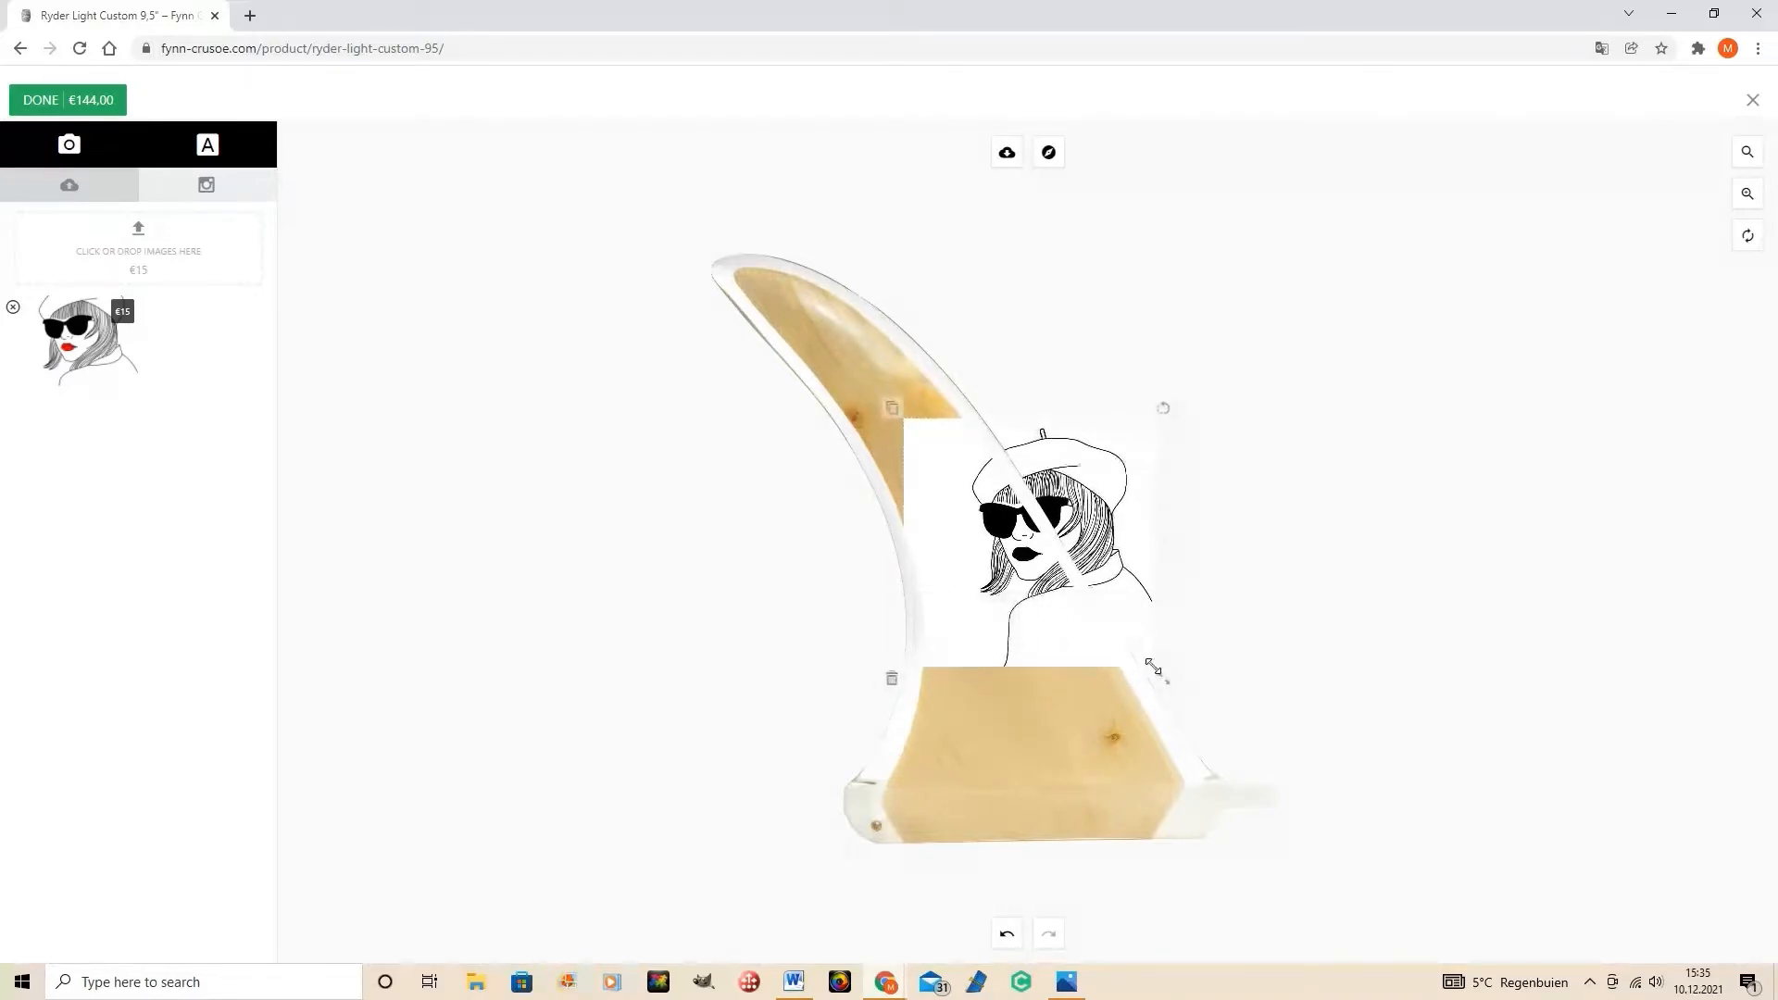
{"action": "mouse_move", "coordinate": [1088, 488]}
{"action": "left_mouse_down"}
{"action": "mouse_move", "coordinate": [1084, 578]}
{"action": "mouse_move", "coordinate": [1057, 611]}
{"action": "mouse_move", "coordinate": [1045, 602]}
{"action": "left_mouse_up"}
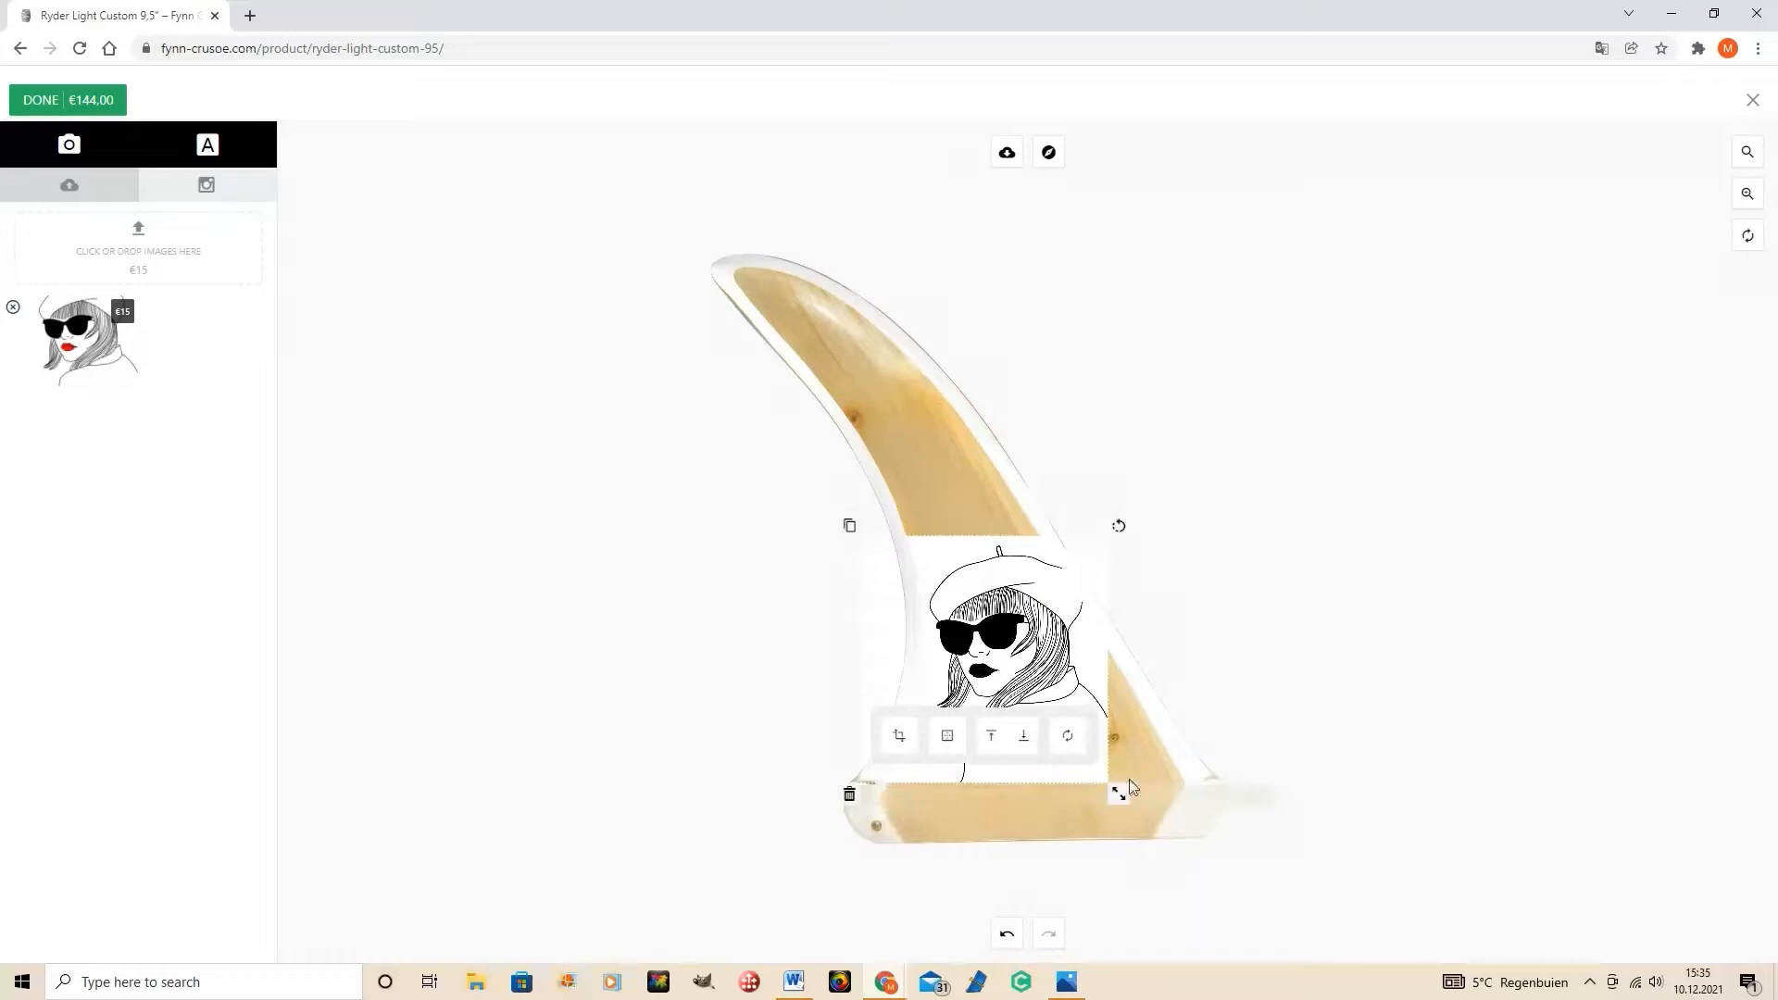
{"action": "left_click_drag", "start_coordinate": [1119, 794], "coordinate": [1100, 781]}
{"action": "mouse_move", "coordinate": [1061, 637]}
{"action": "left_mouse_down"}
{"action": "mouse_move", "coordinate": [1057, 656]}
{"action": "mouse_move", "coordinate": [1056, 620]}
{"action": "mouse_move", "coordinate": [1057, 716]}
{"action": "mouse_move", "coordinate": [1056, 602]}
{"action": "mouse_move", "coordinate": [1056, 721]}
{"action": "mouse_move", "coordinate": [1055, 632]}
{"action": "mouse_move", "coordinate": [1057, 654]}
{"action": "left_mouse_up"}
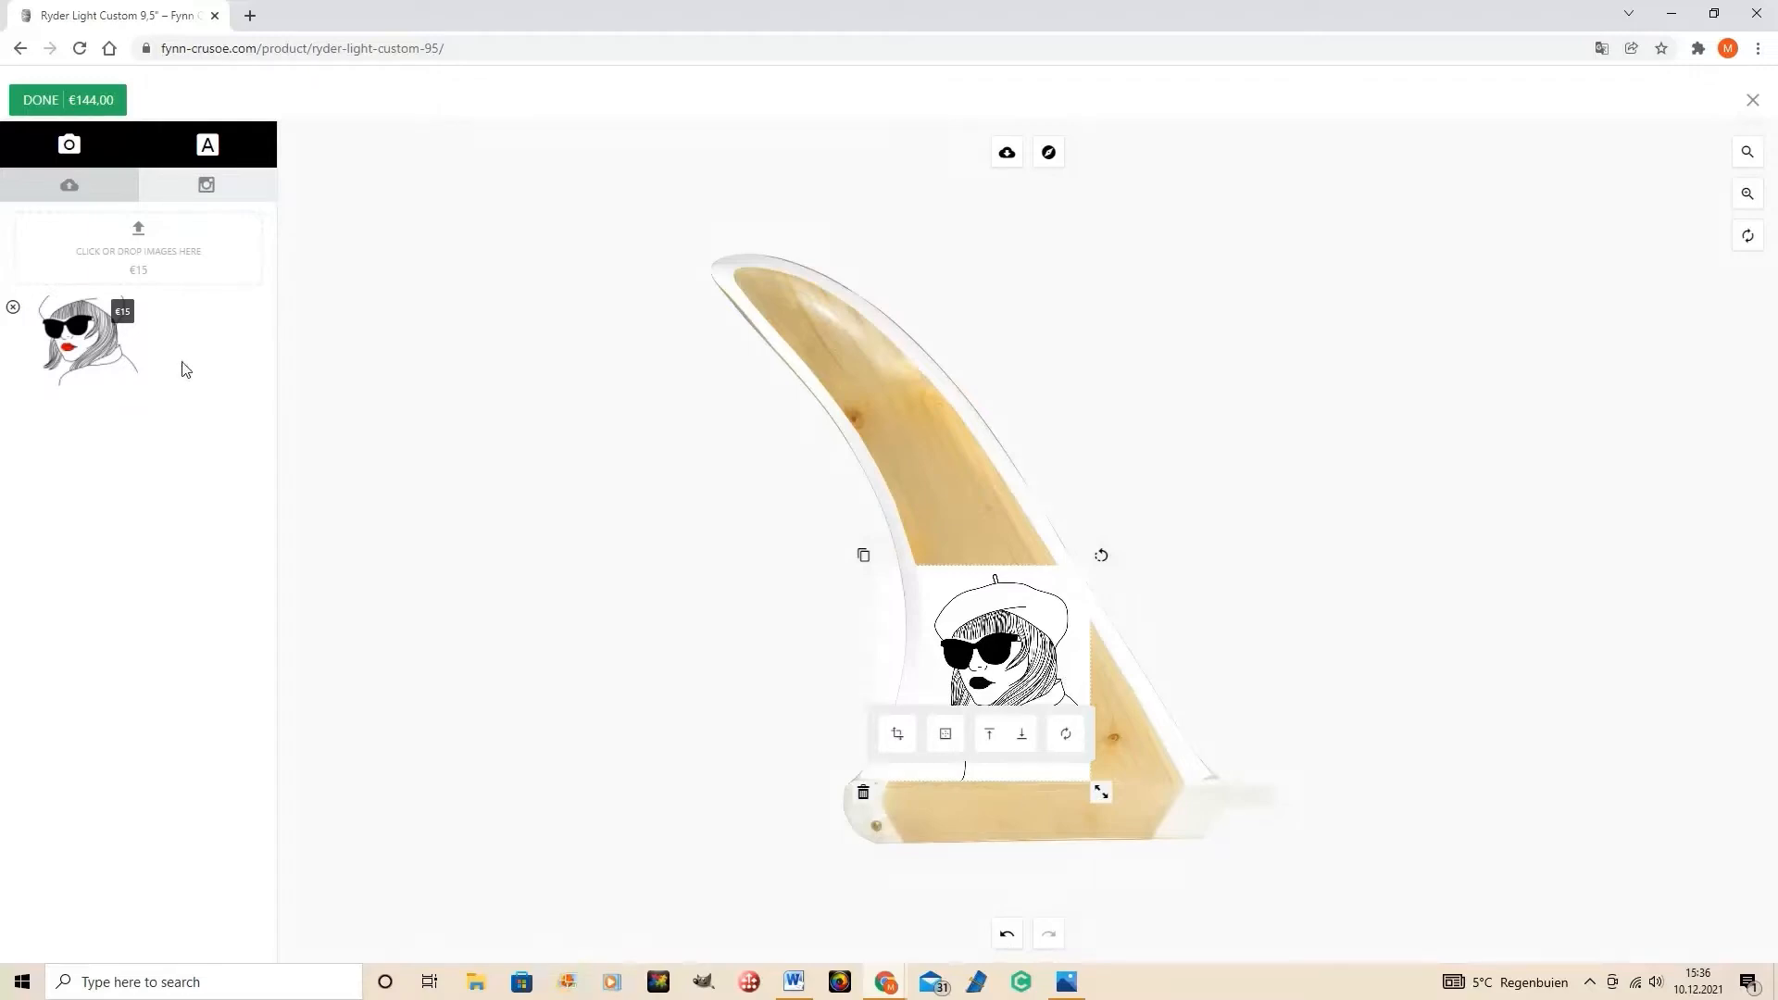
- Slightly enlarge the portrait and nudge it toward the fin's concave edge
{"action": "mouse_move", "coordinate": [120, 361]}
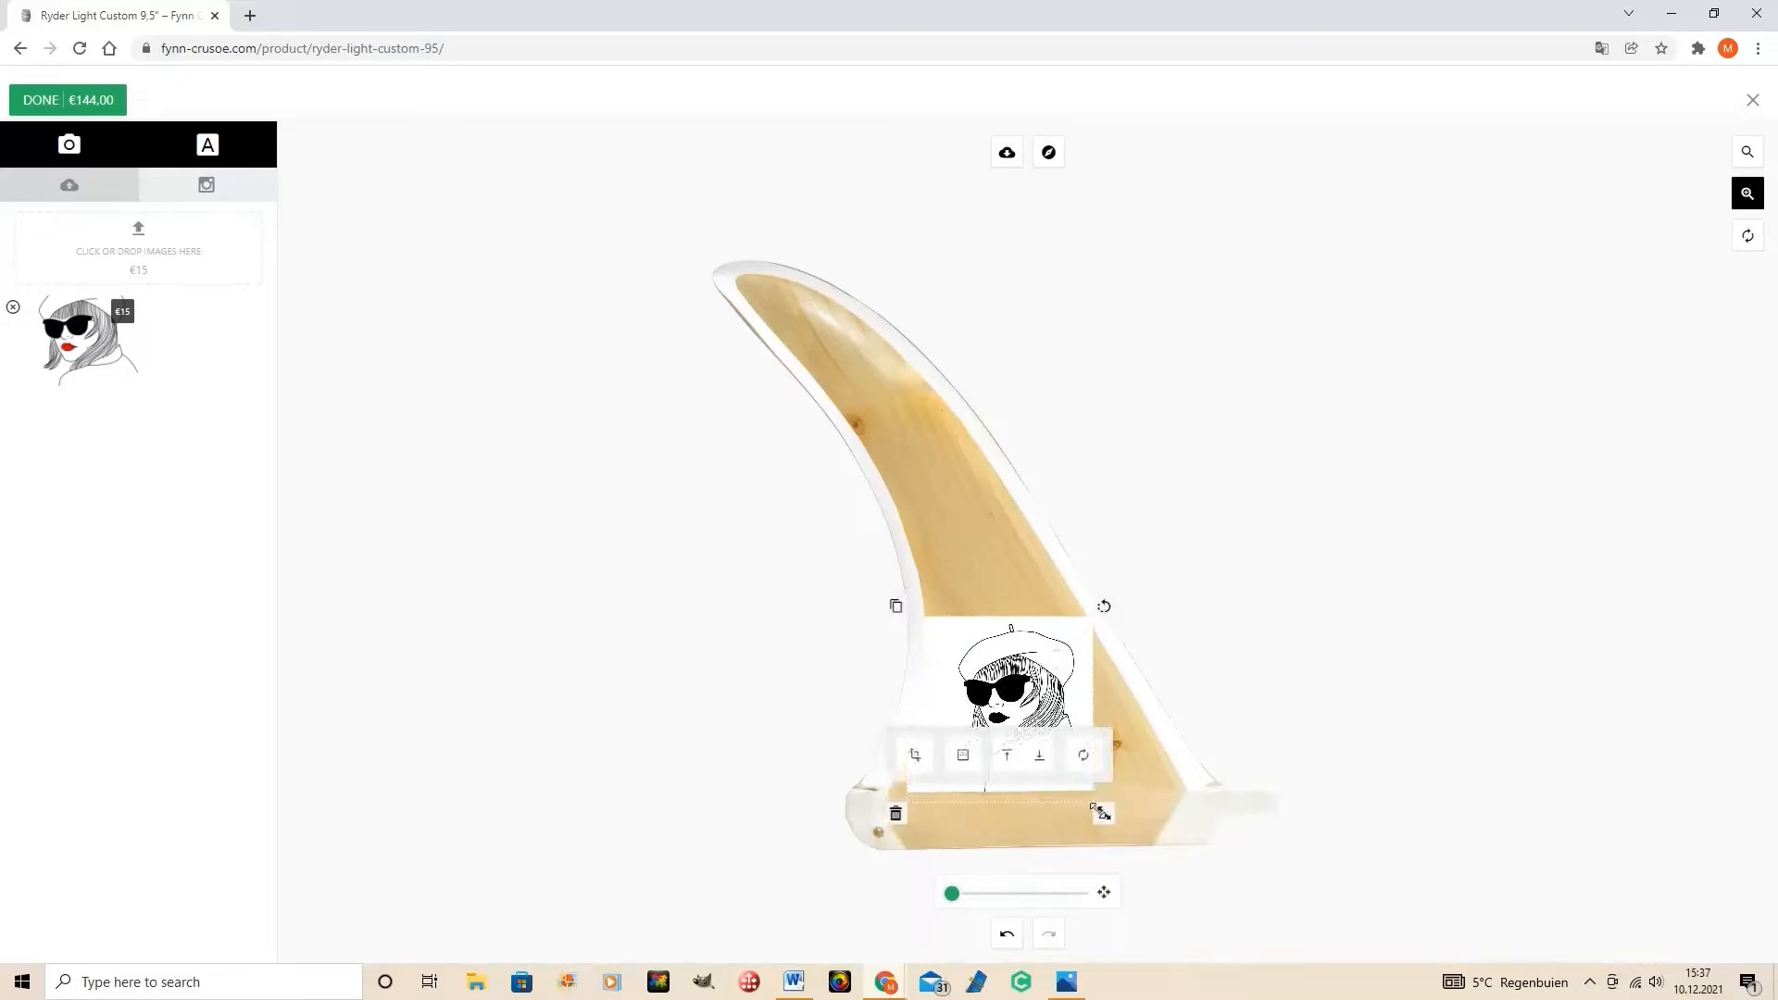
{"action": "left_click_drag", "start_coordinate": [1102, 812], "coordinate": [1113, 817]}
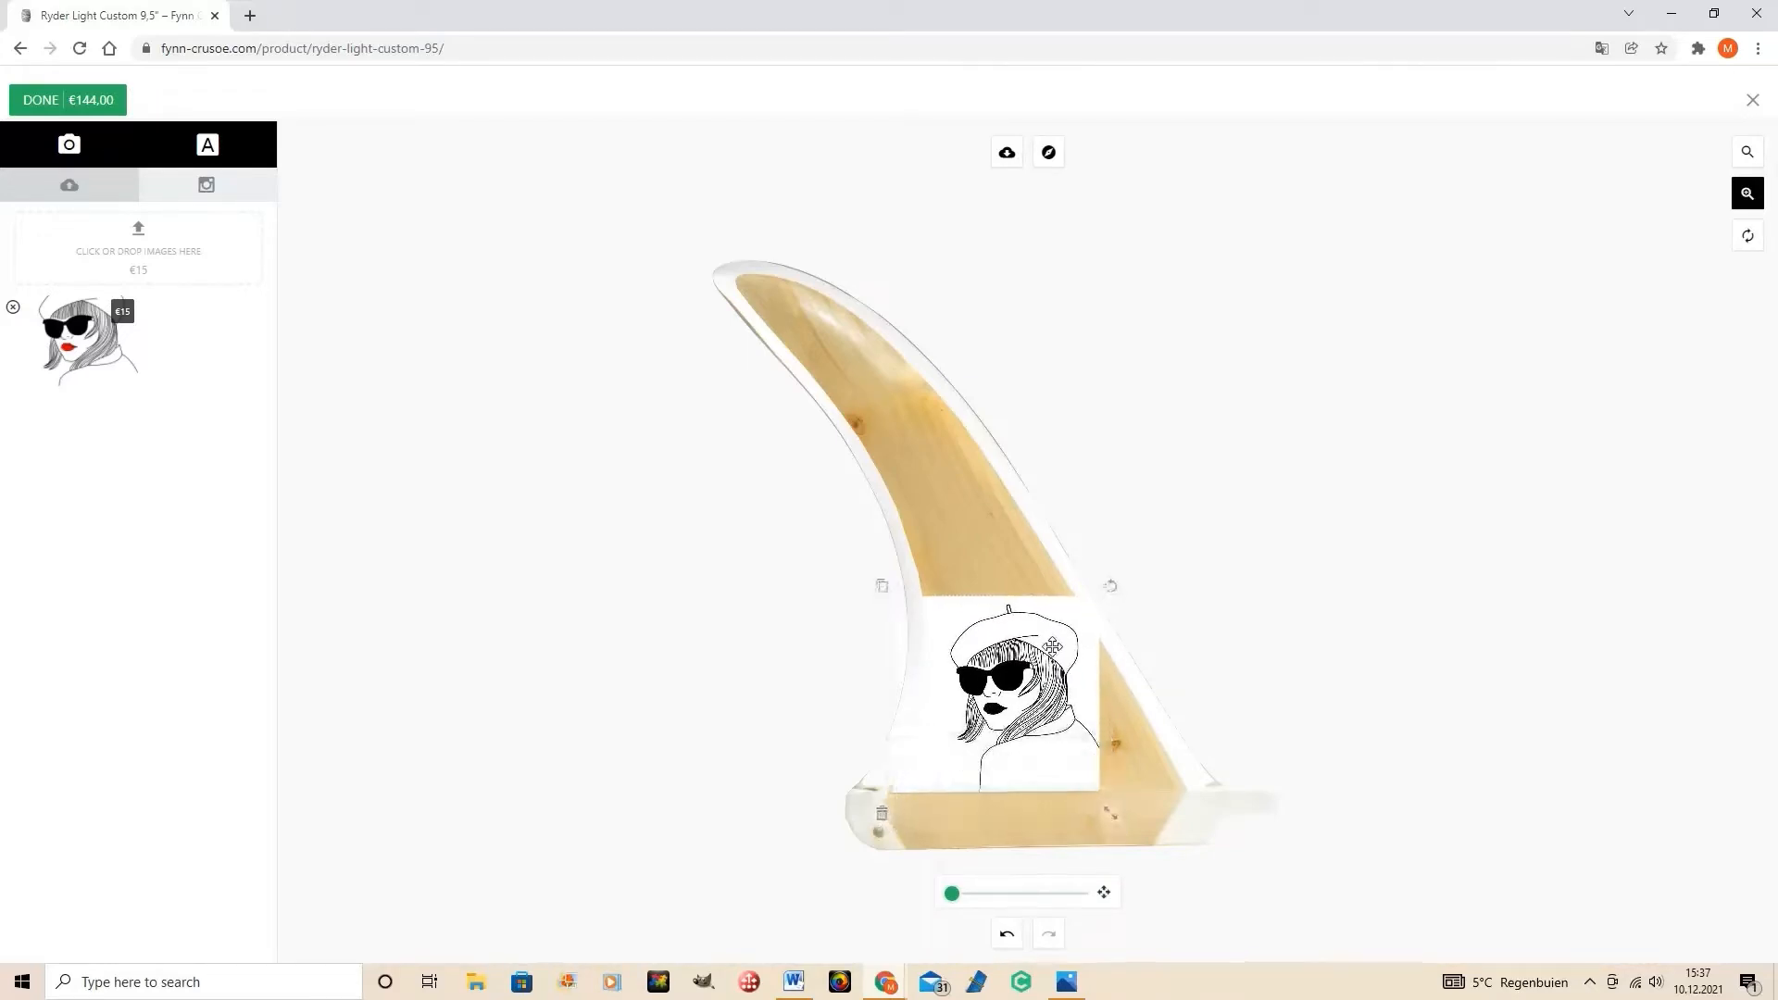
{"action": "left_click_drag", "start_coordinate": [1053, 645], "coordinate": [1044, 648]}
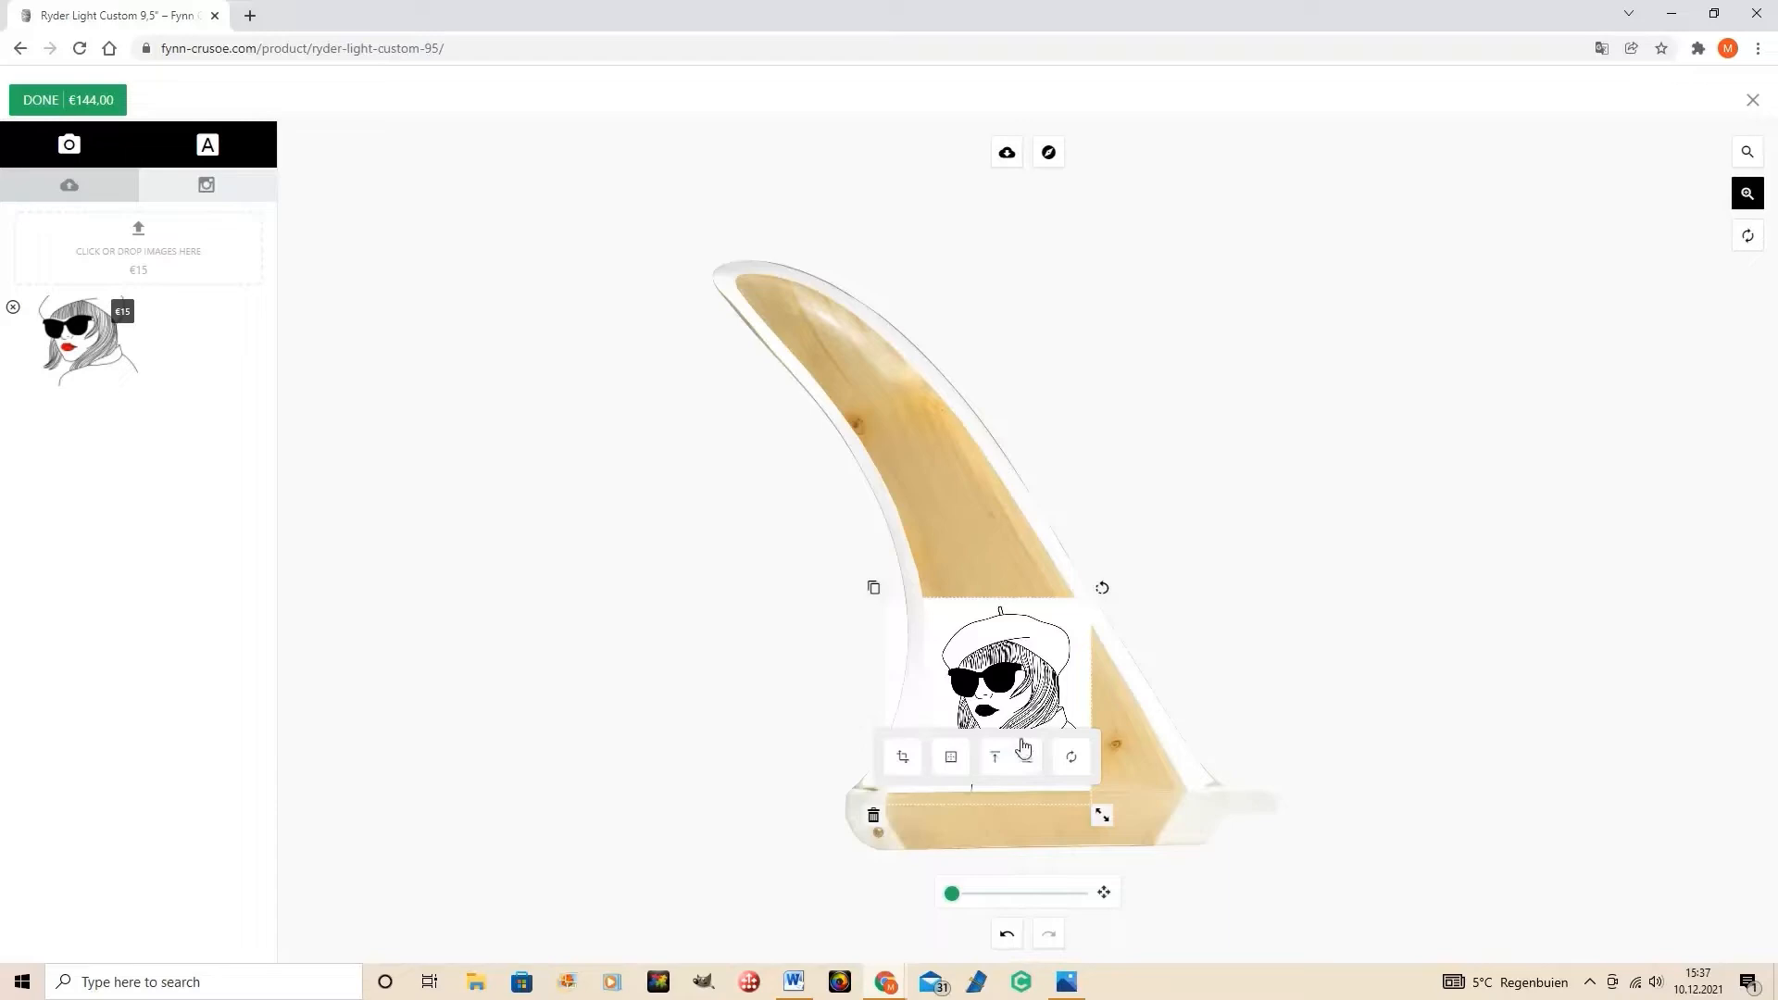
- Switch to the Photos app and examine how the portrait looks on the wooden fin in Real-Look.png
{"action": "mouse_move", "coordinate": [1066, 981]}
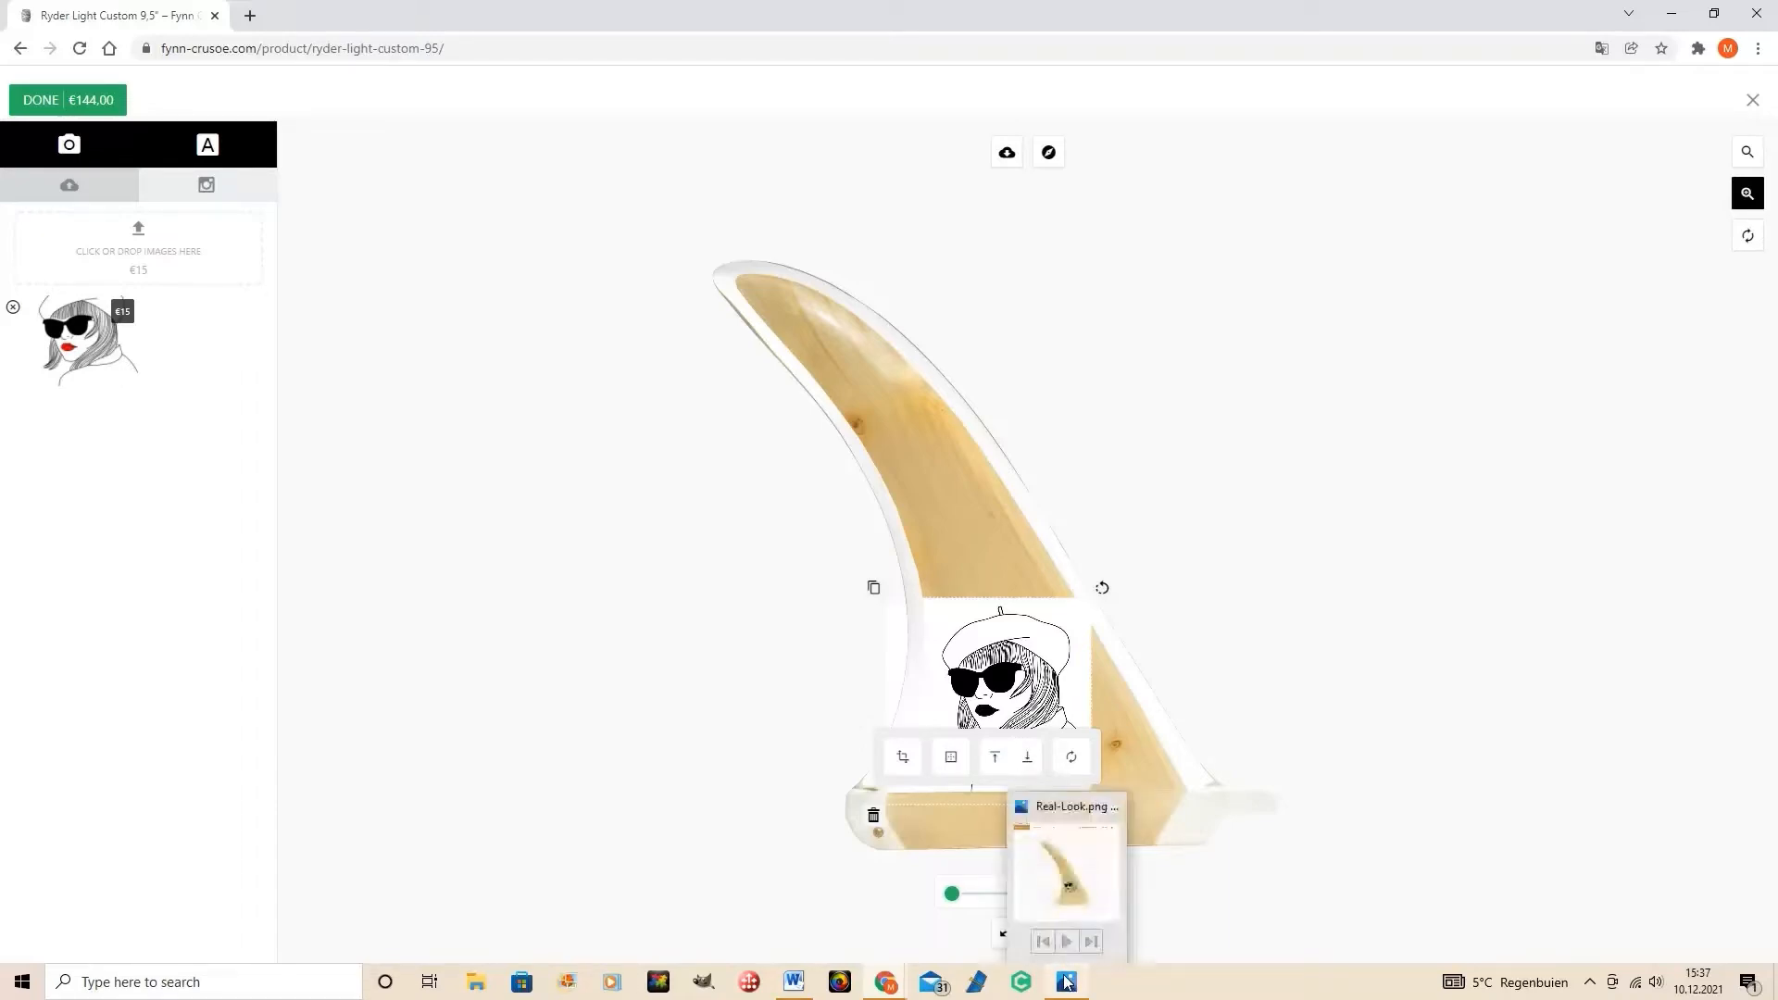
{"action": "left_click", "coordinate": [1066, 981]}
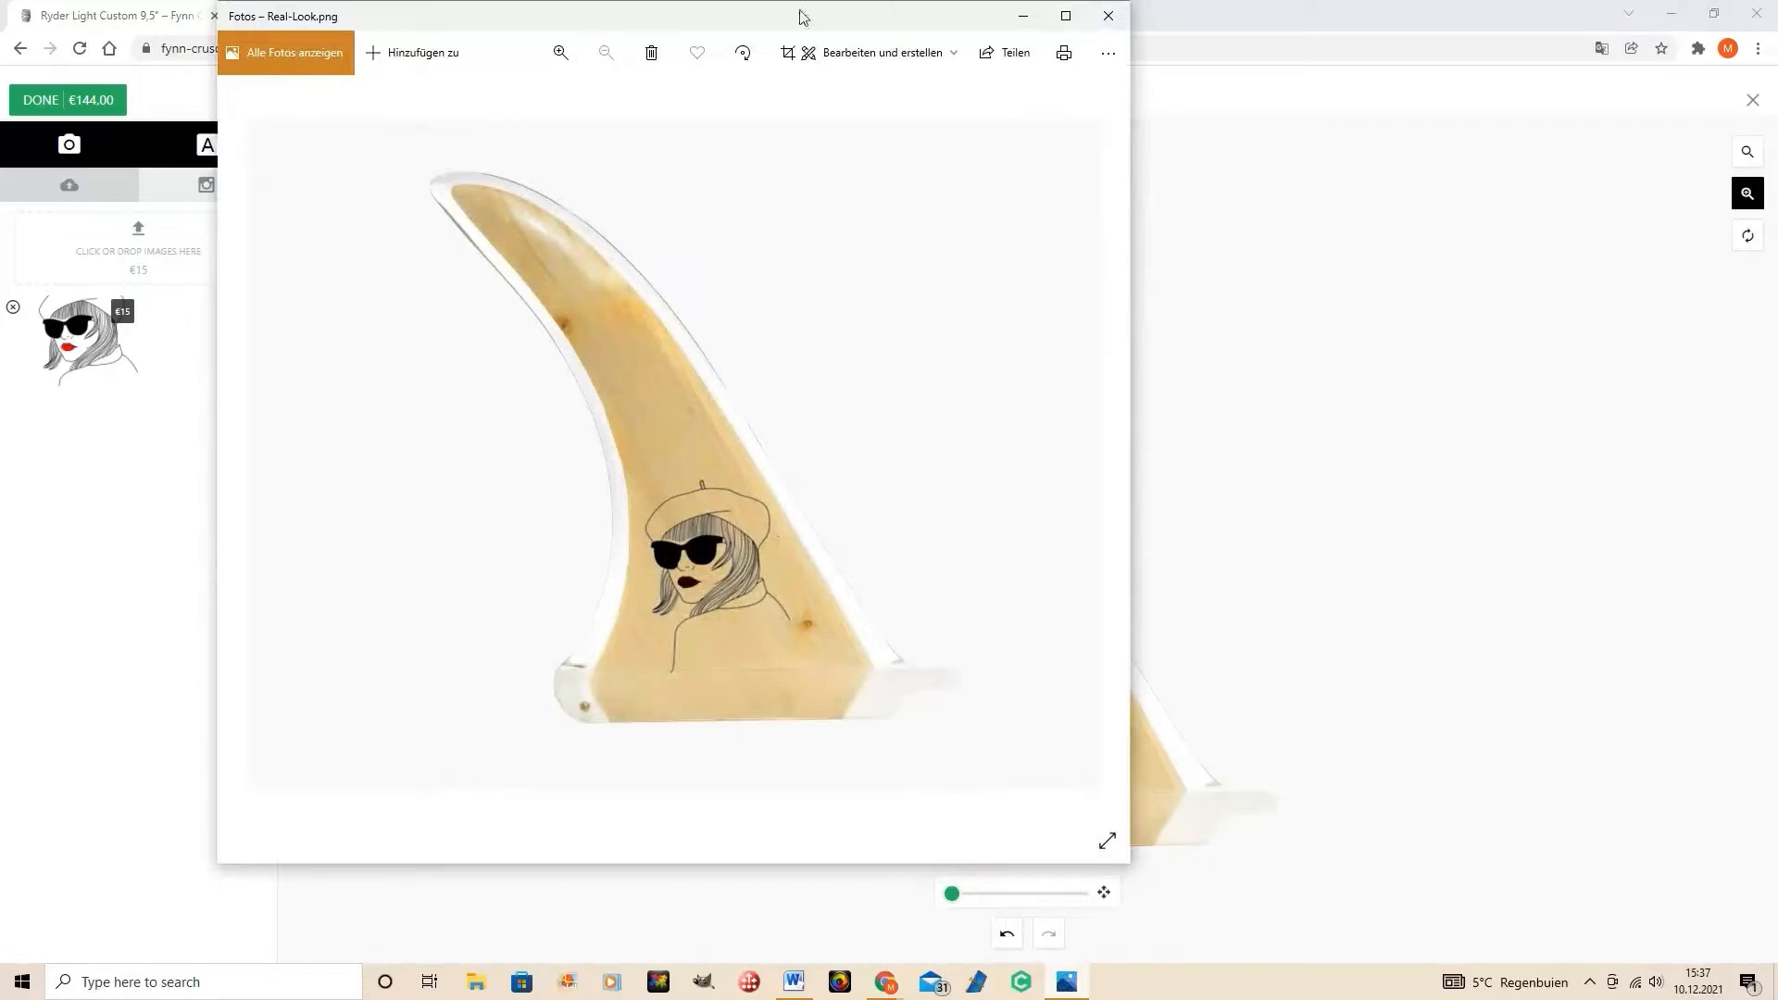
{"action": "left_click_drag", "start_coordinate": [827, 26], "coordinate": [882, 80]}
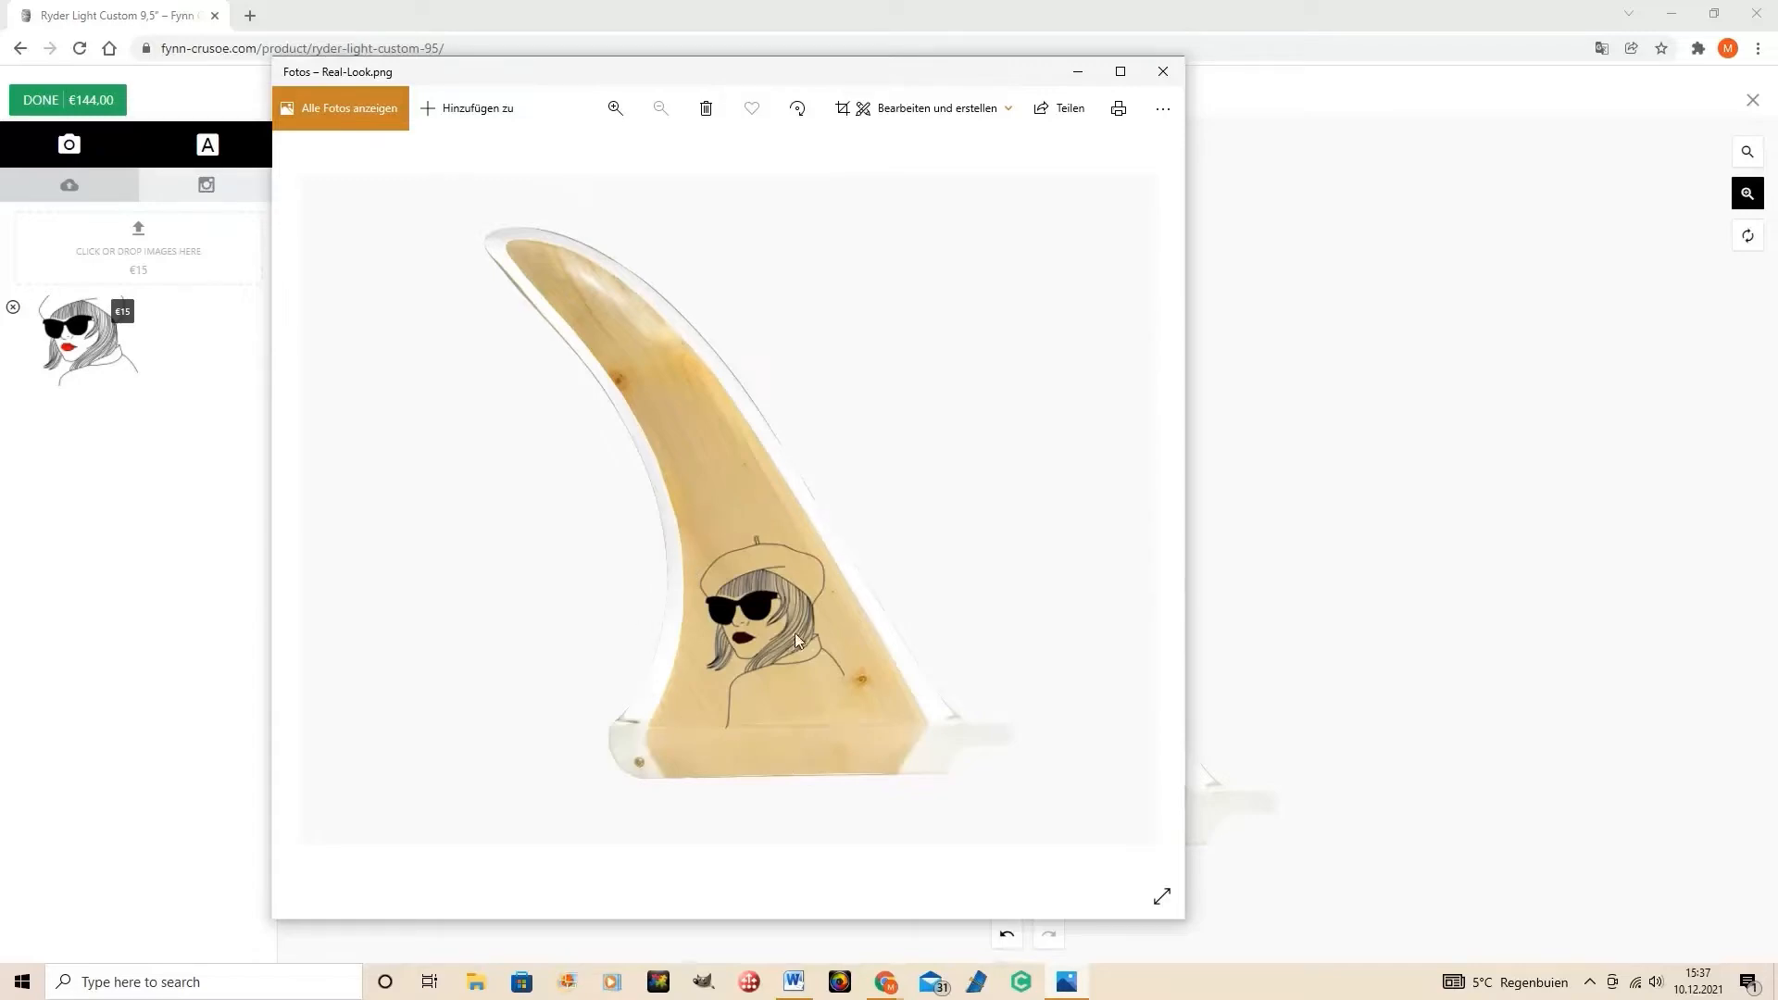
{"action": "scroll", "coordinate": [794, 632], "scroll_direction": "up", "scroll_amount": 2}
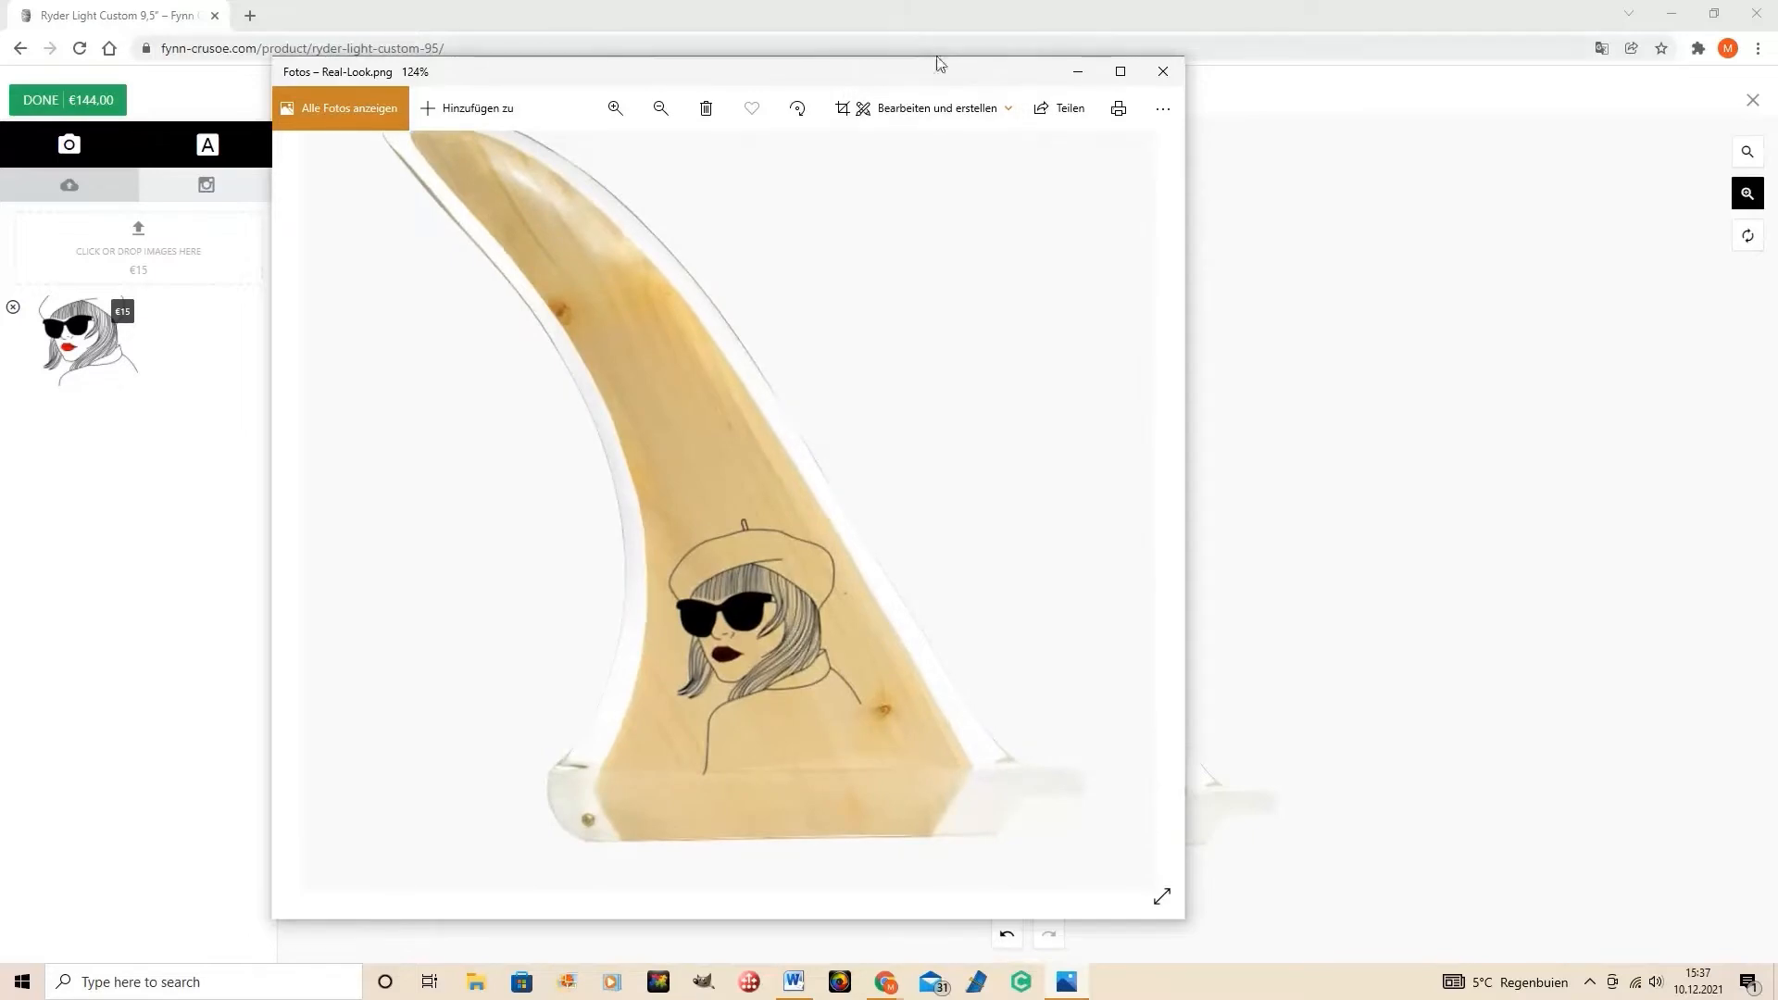
{"action": "left_click_drag", "start_coordinate": [946, 73], "coordinate": [626, 63]}
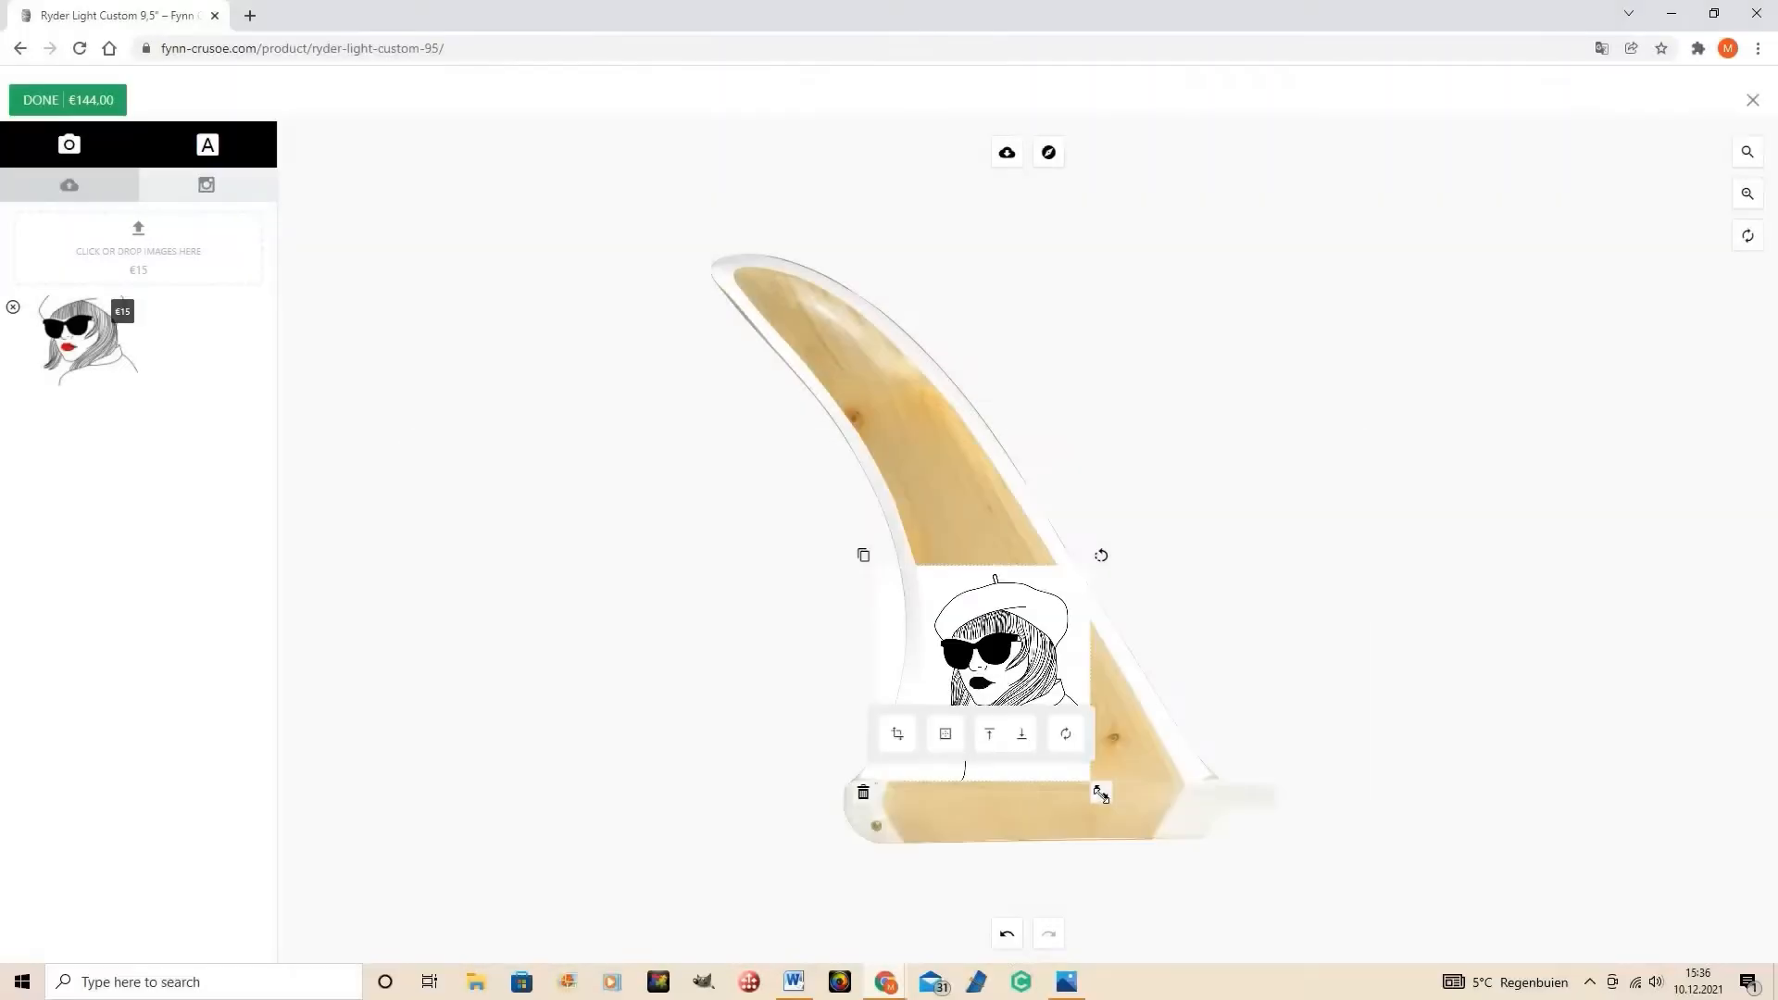
- Shrink the portrait so it fits entirely within the wood and center it on the lower fin
{"action": "left_click_drag", "start_coordinate": [1100, 793], "coordinate": [1009, 719]}
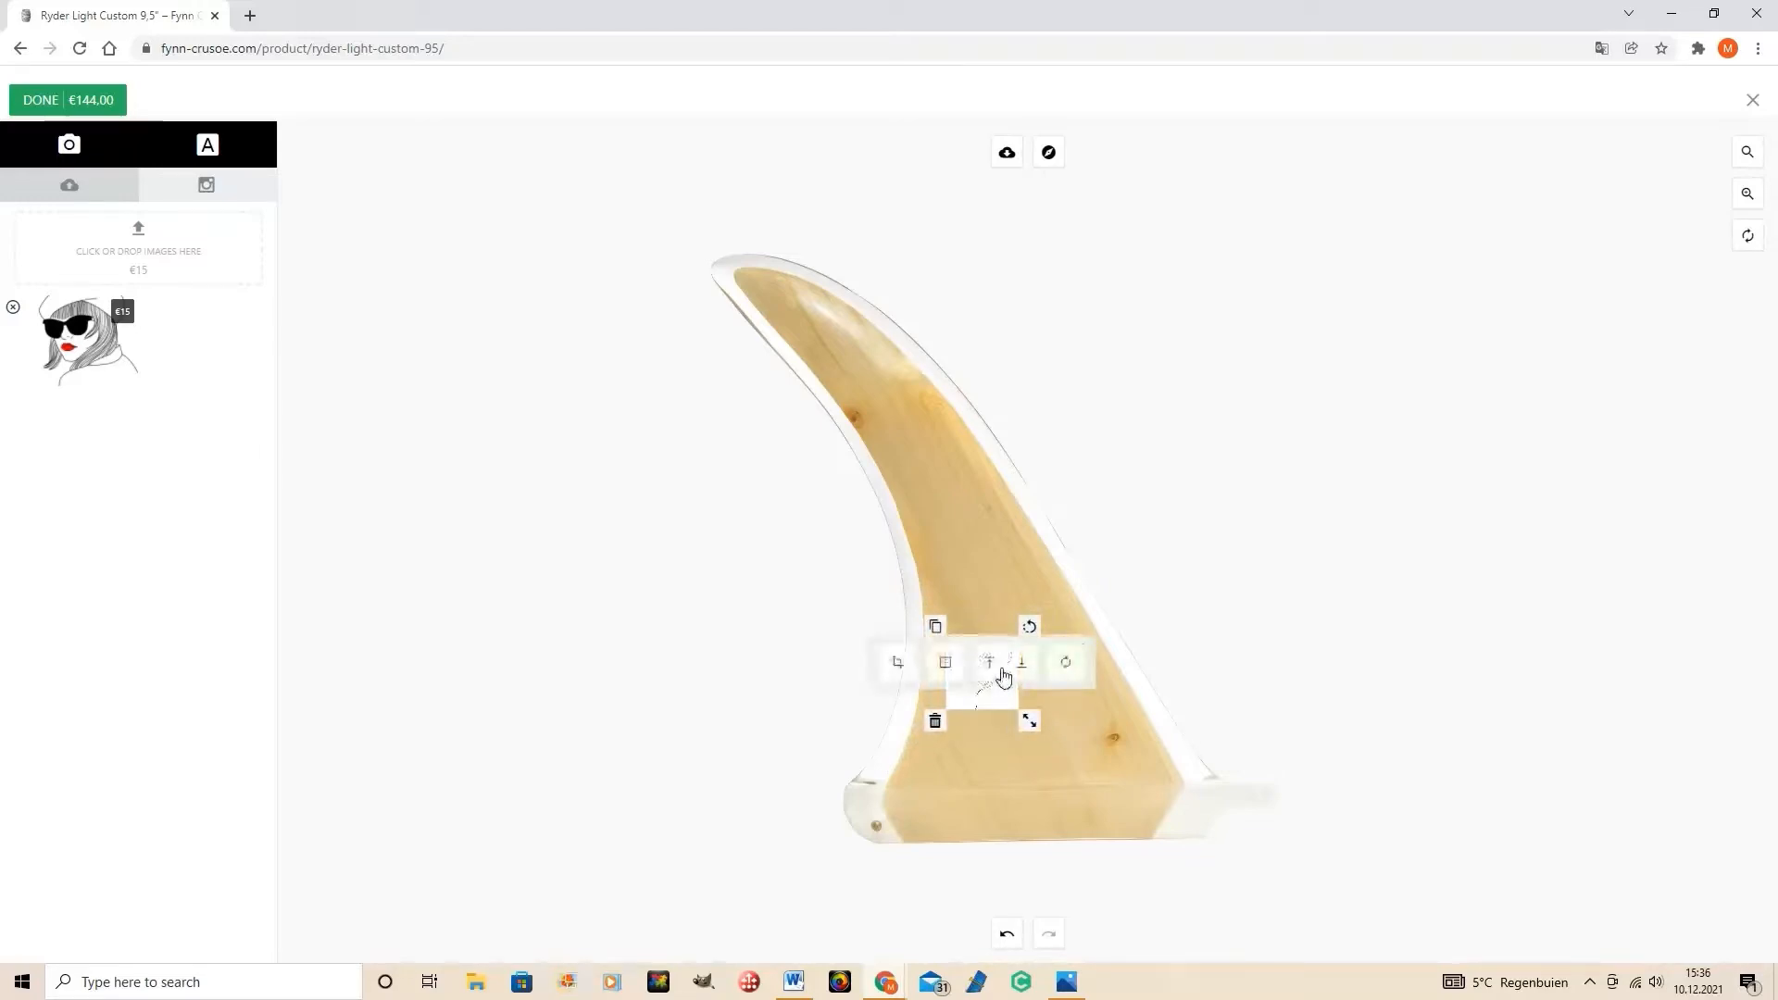
{"action": "left_click_drag", "start_coordinate": [992, 703], "coordinate": [1023, 728]}
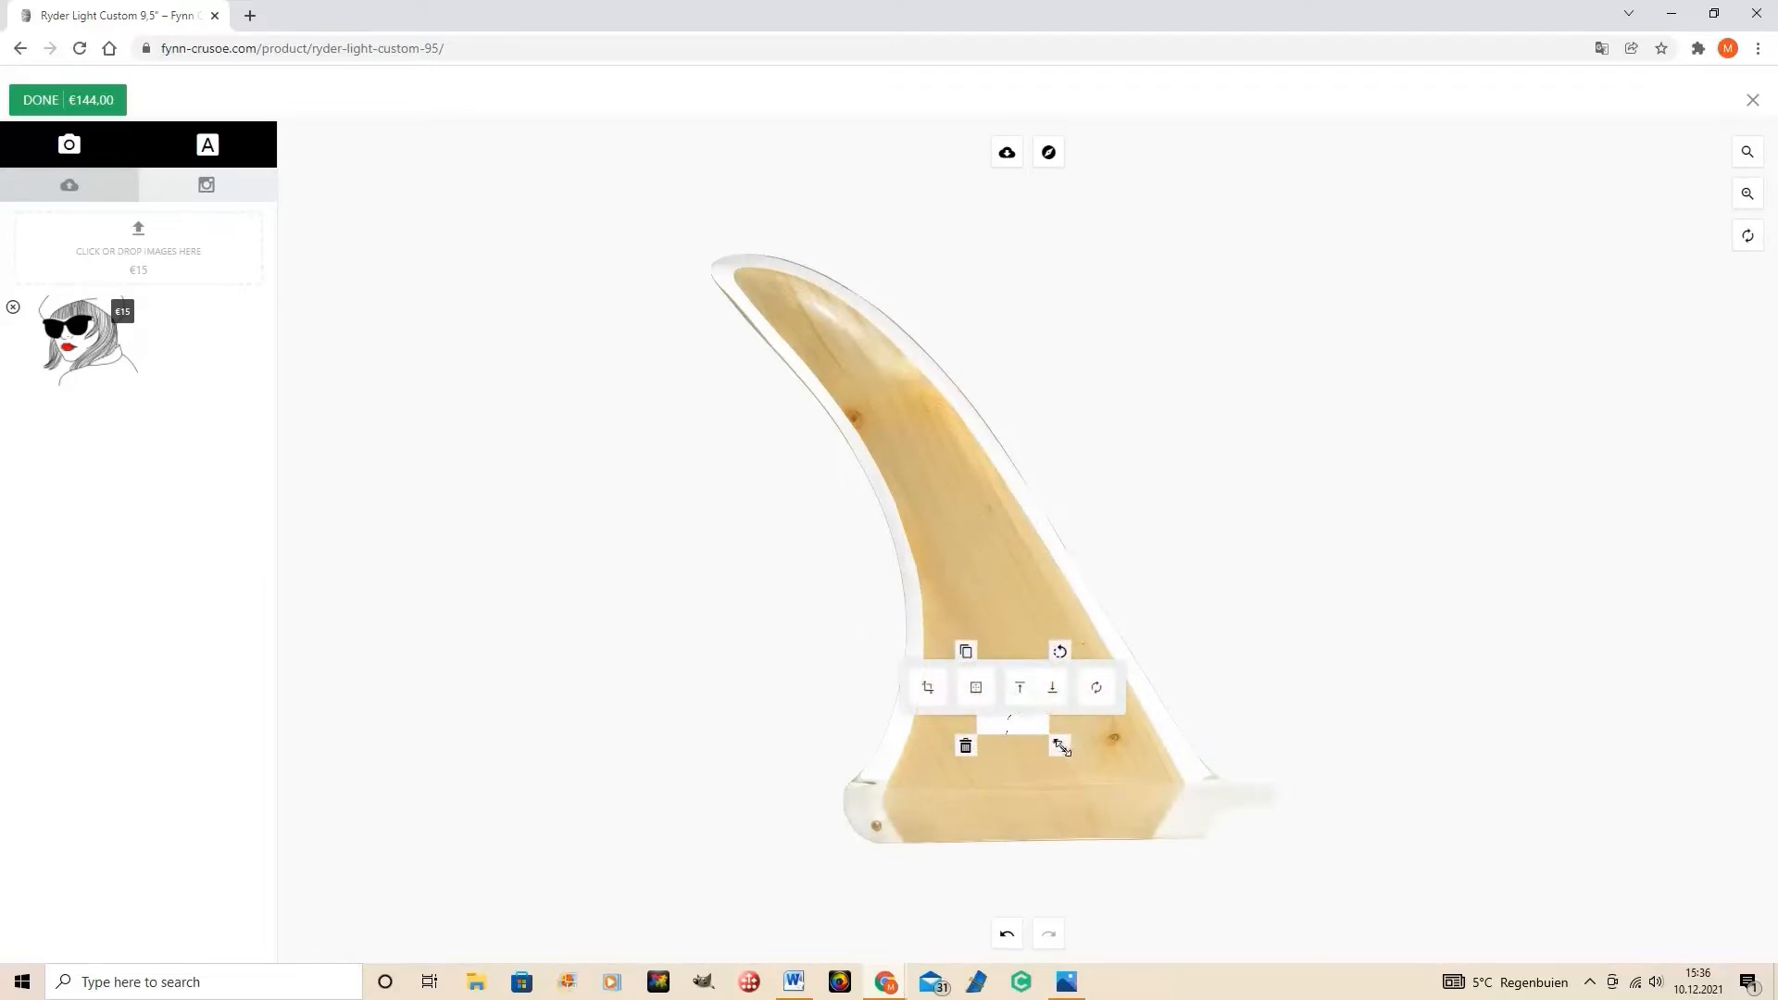
{"action": "left_click_drag", "start_coordinate": [1060, 746], "coordinate": [1074, 761]}
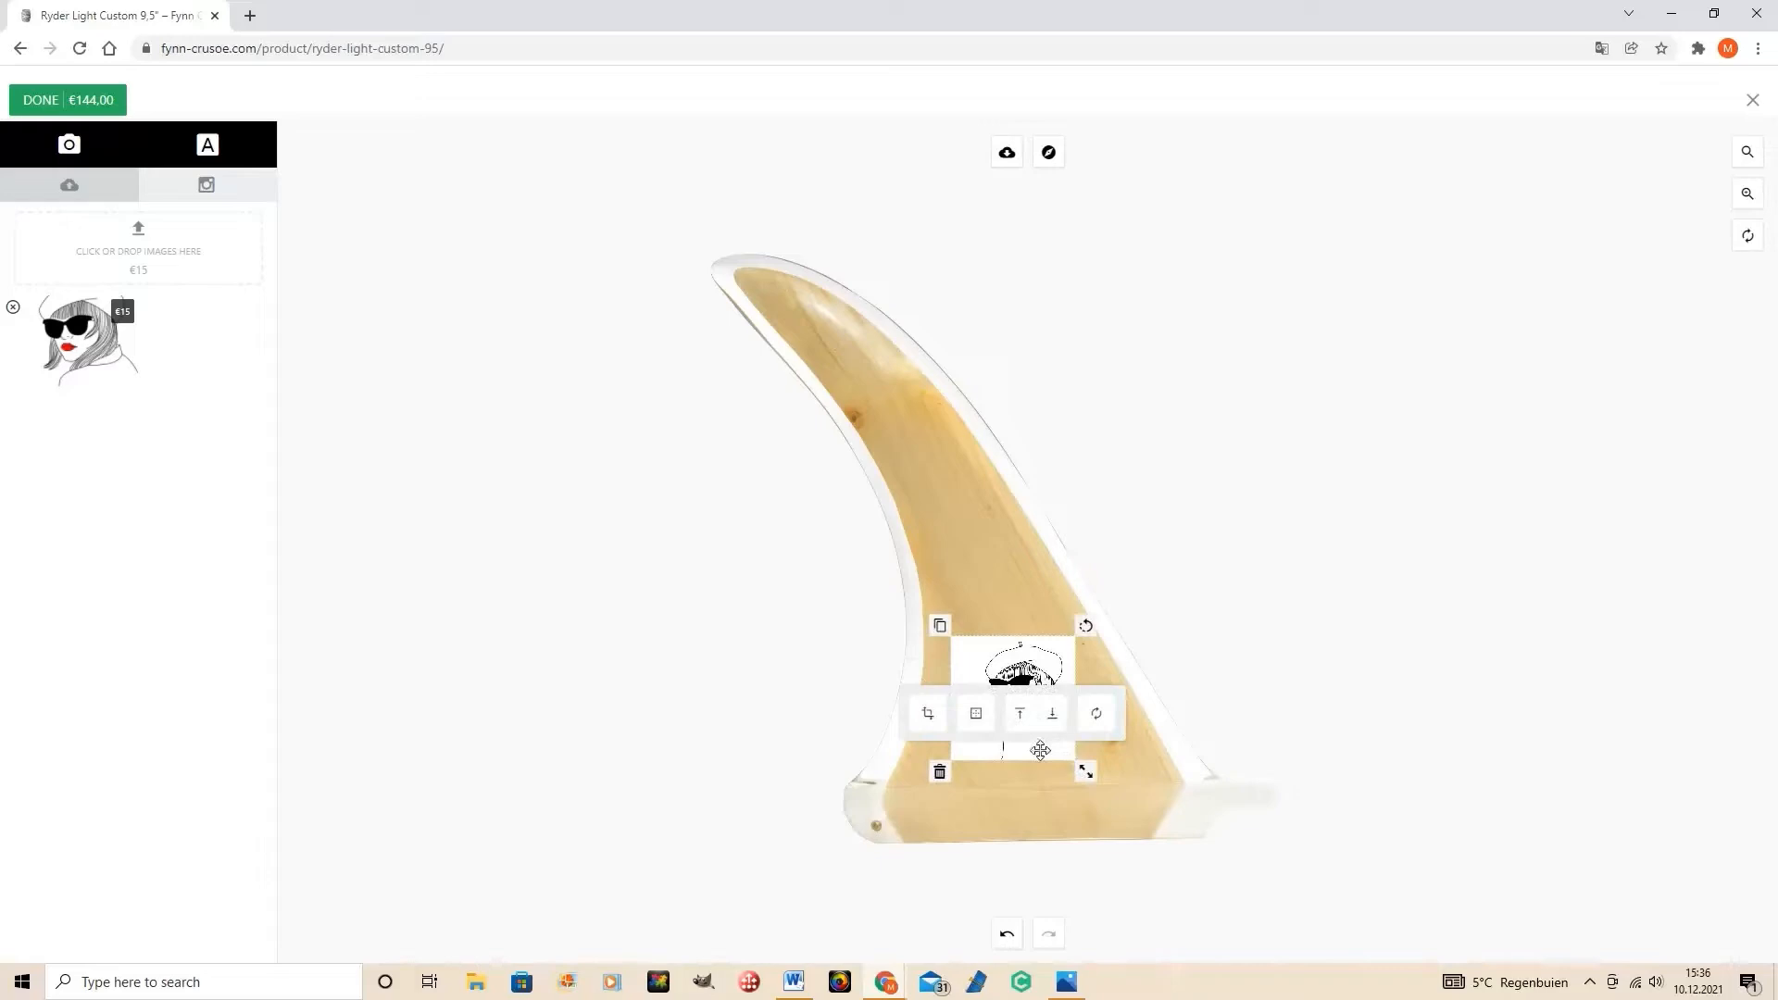
{"action": "left_click_drag", "start_coordinate": [1041, 750], "coordinate": [1030, 748]}
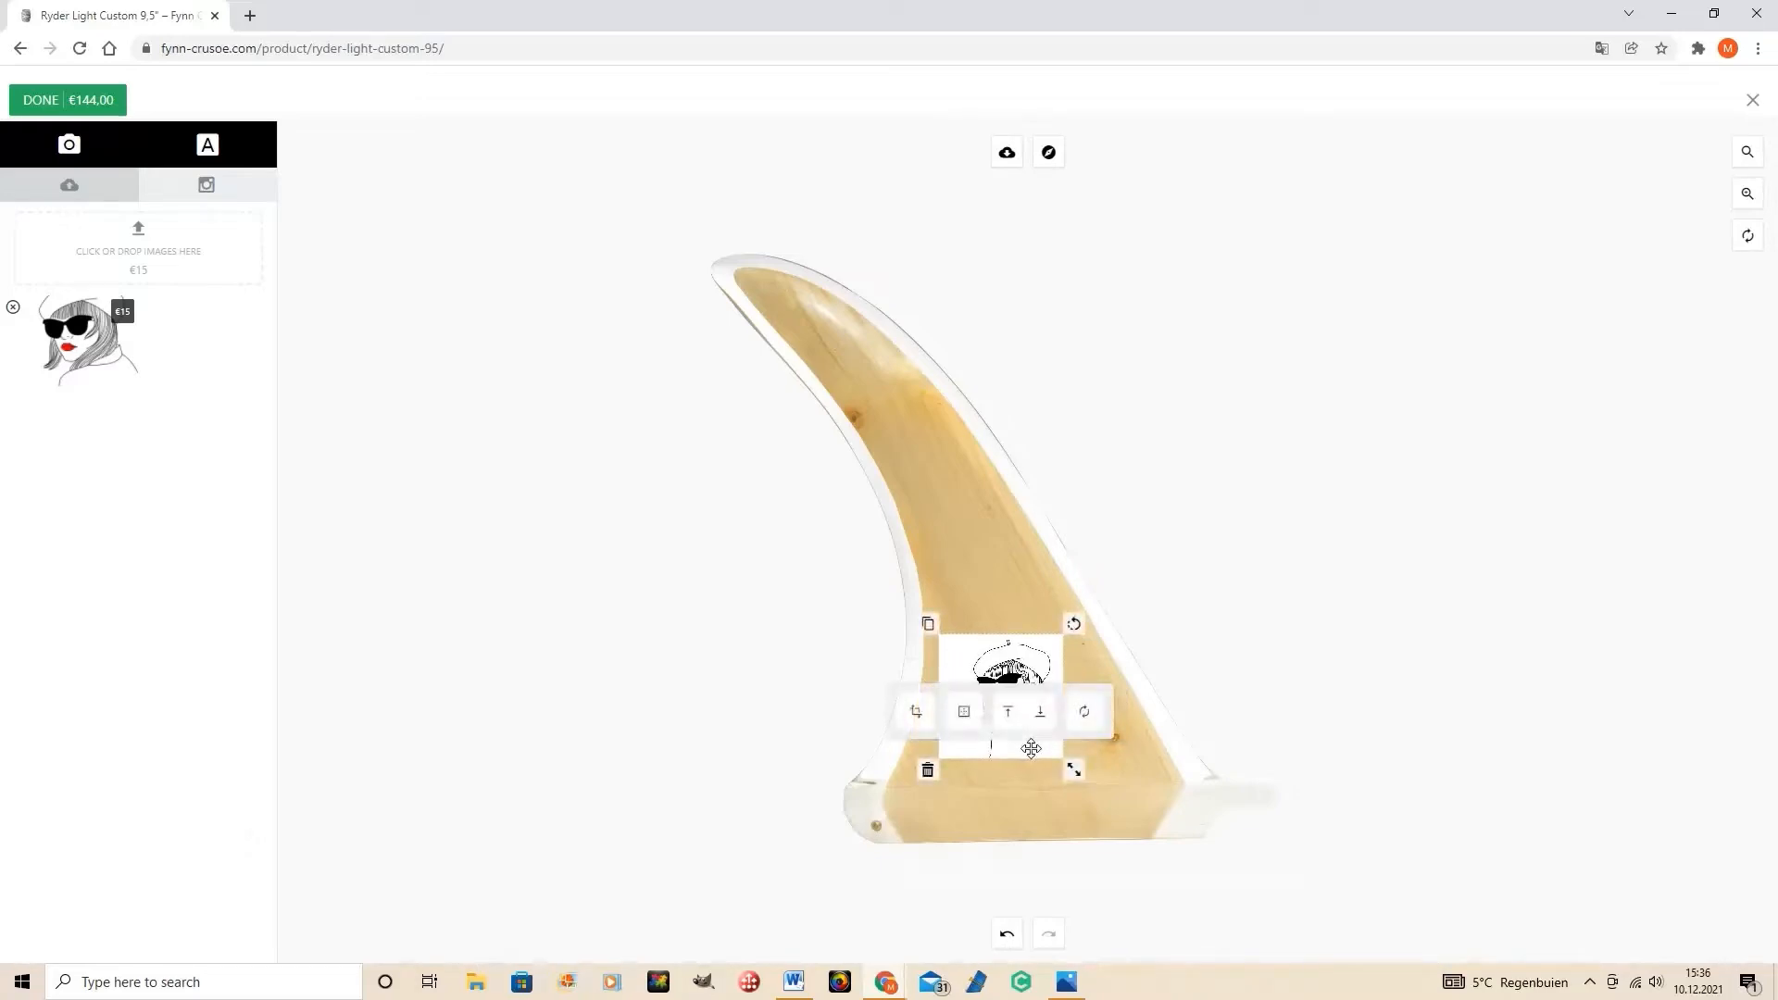
- Enlarge the view of the portrait on the fin and examine its line detail
{"action": "left_click", "coordinate": [1747, 195]}
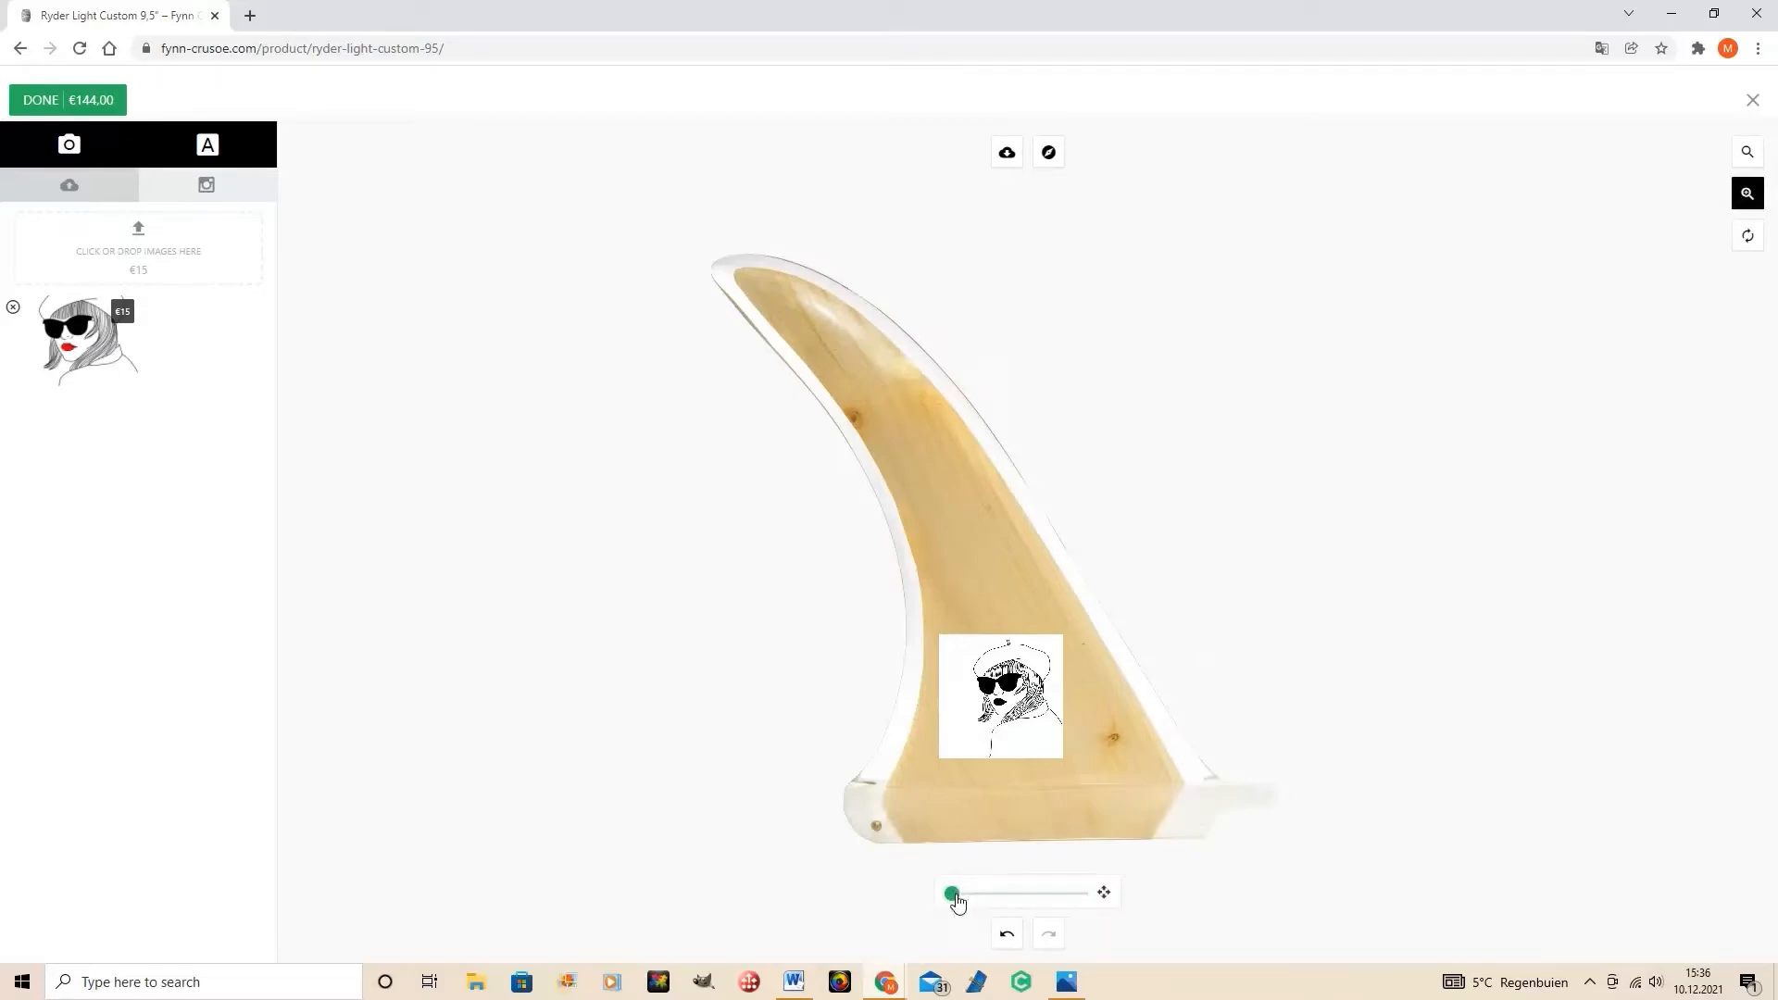
{"action": "left_click_drag", "start_coordinate": [958, 901], "coordinate": [1019, 905]}
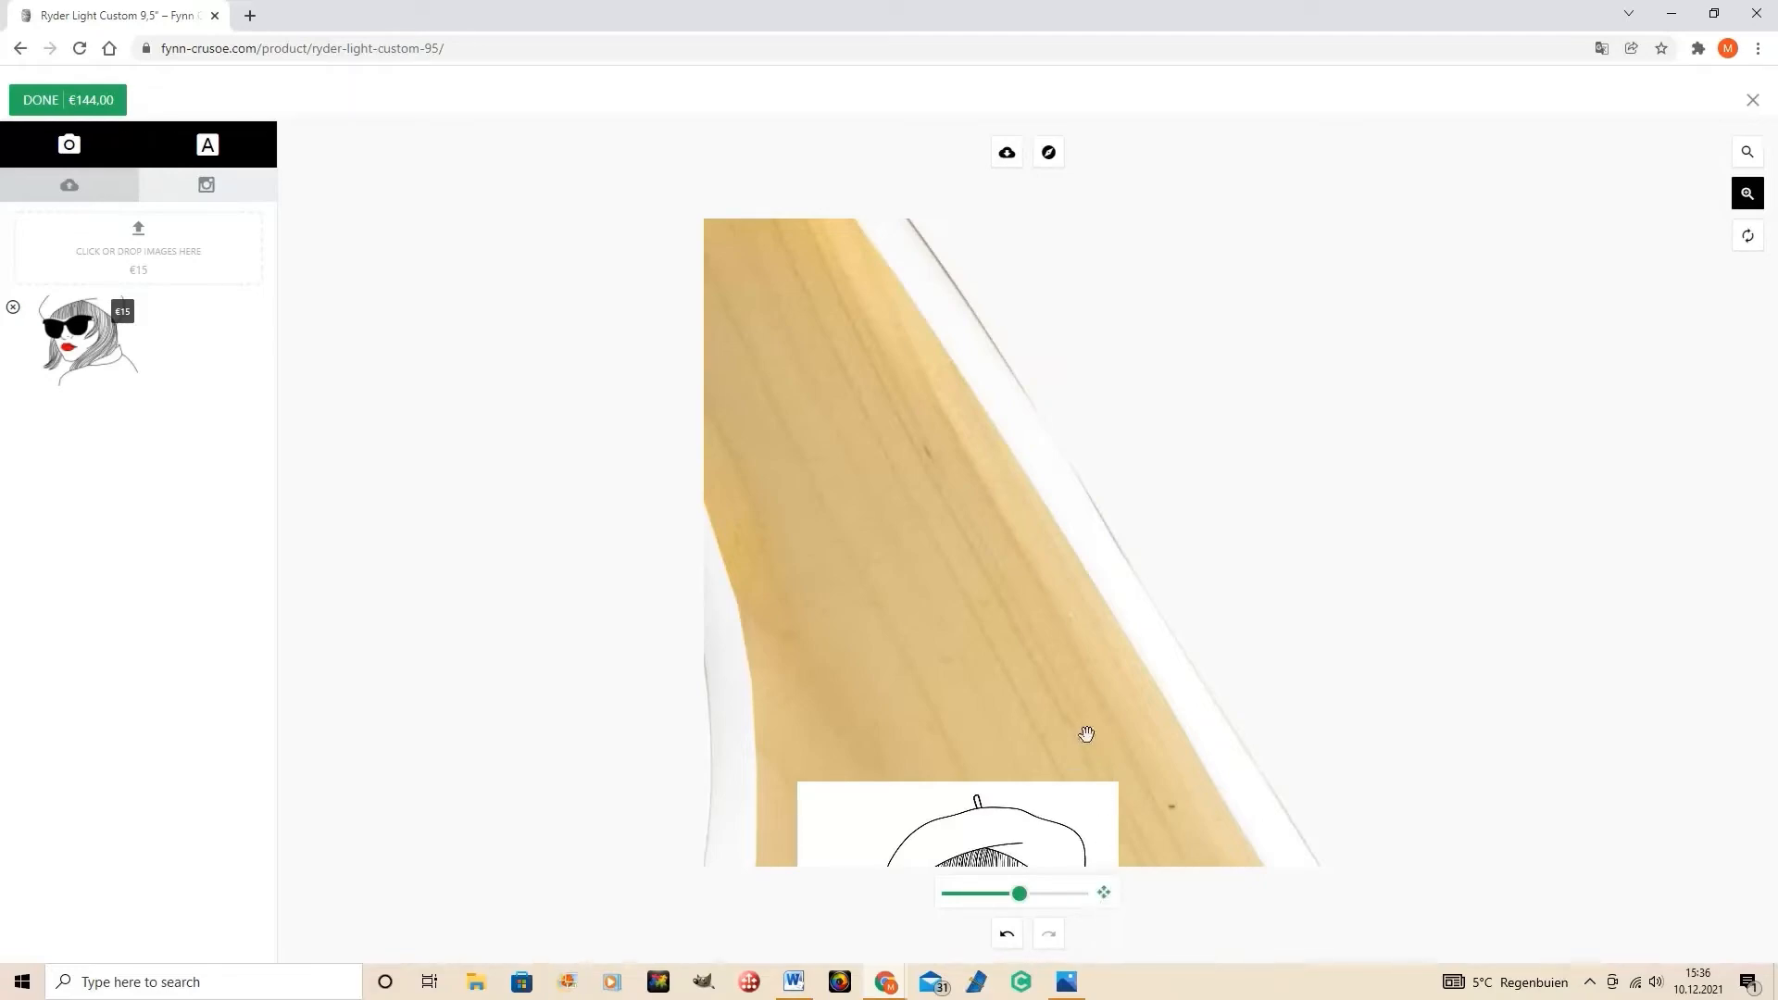
{"action": "left_click_drag", "start_coordinate": [1086, 734], "coordinate": [1071, 505]}
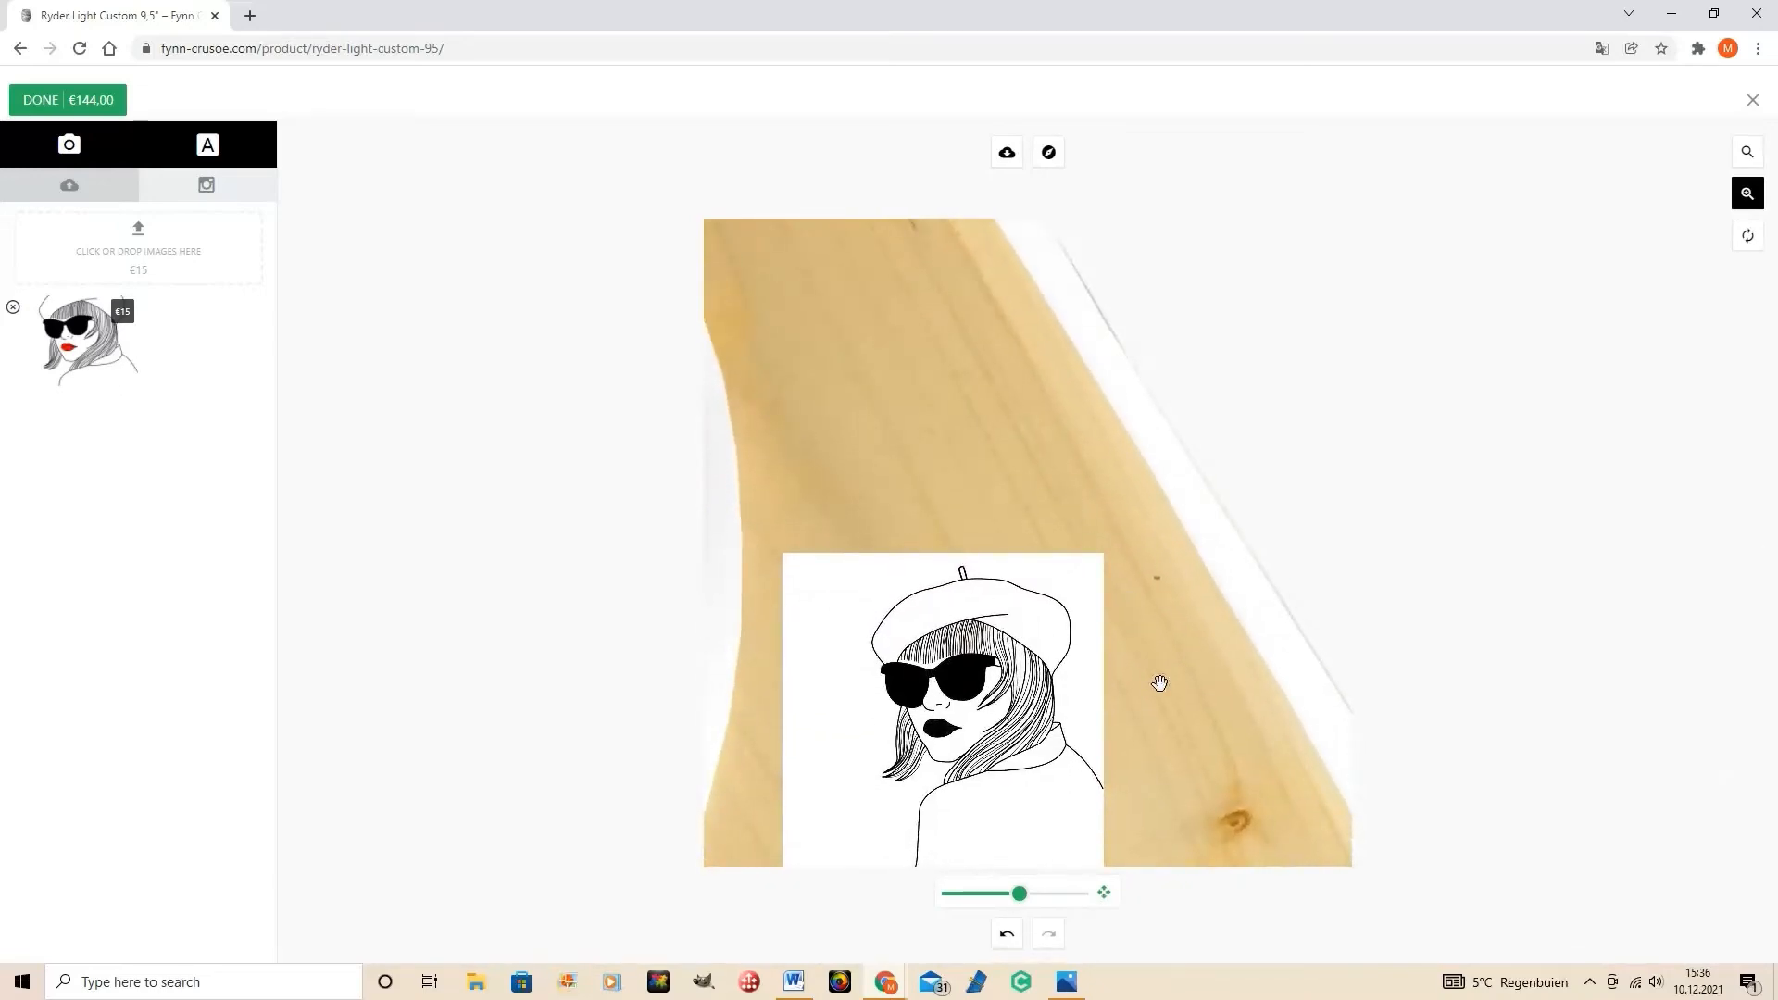
{"action": "left_click_drag", "start_coordinate": [1158, 682], "coordinate": [1222, 528]}
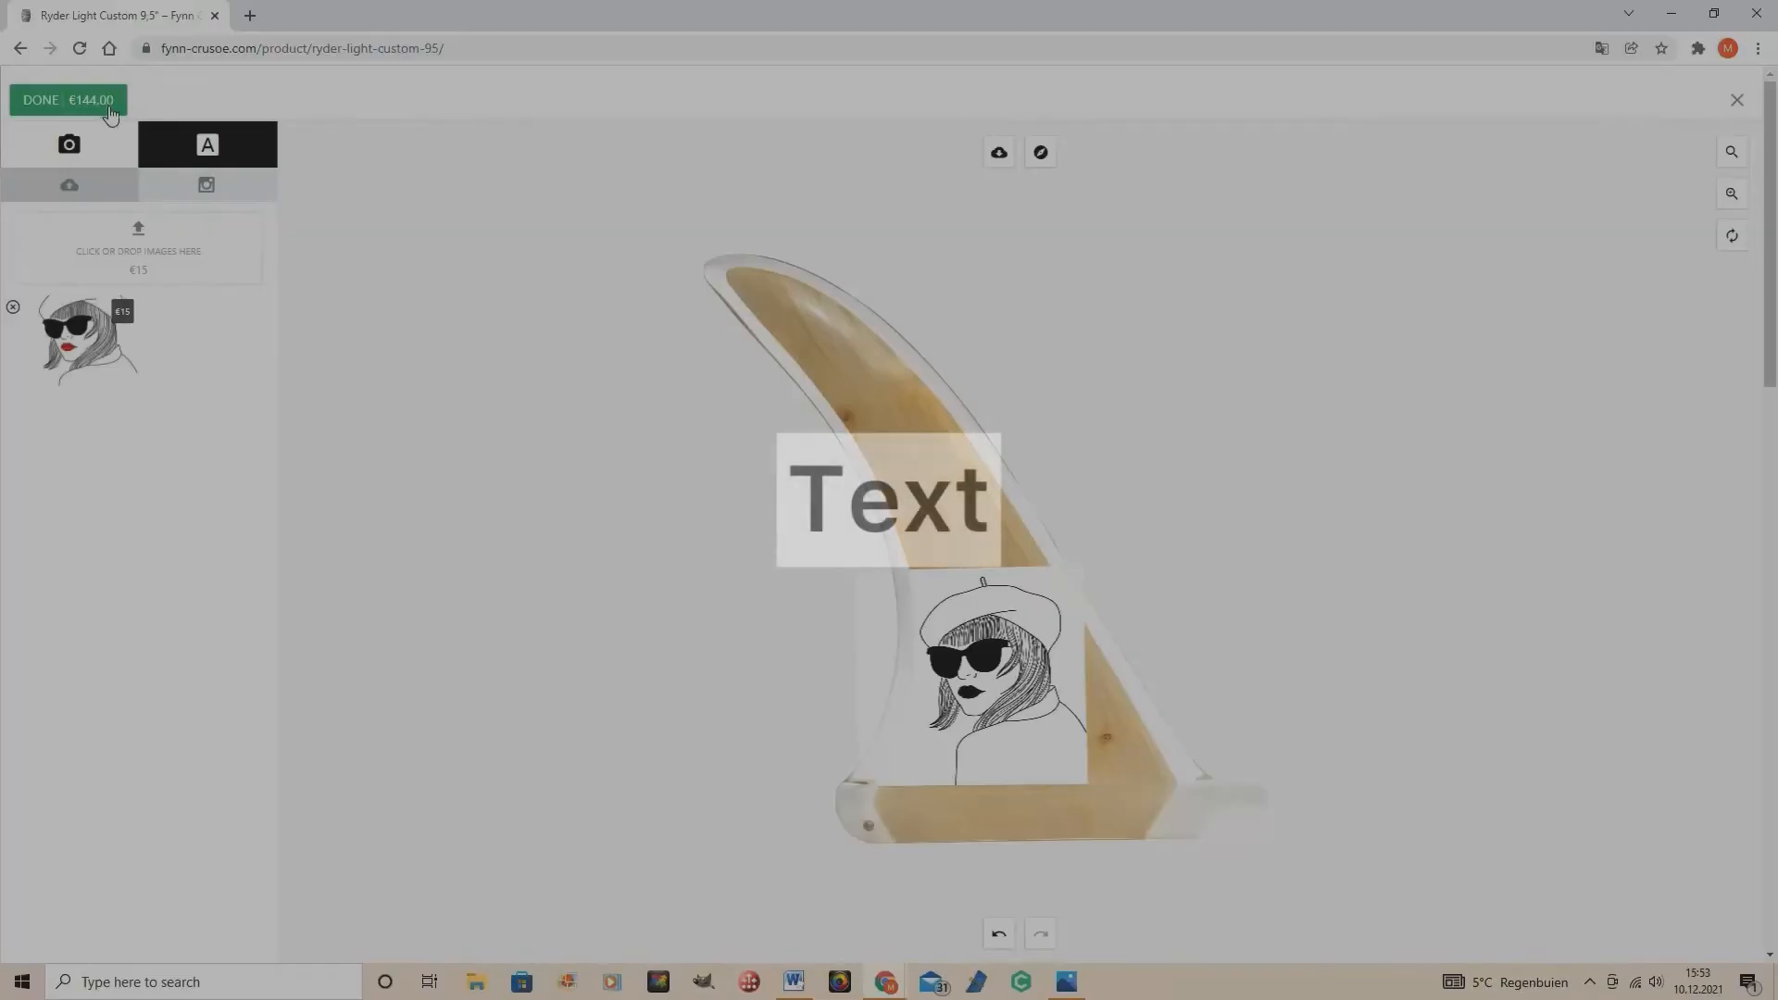
- Add the text "French Surf" to the fin design
{"action": "left_click", "coordinate": [190, 145]}
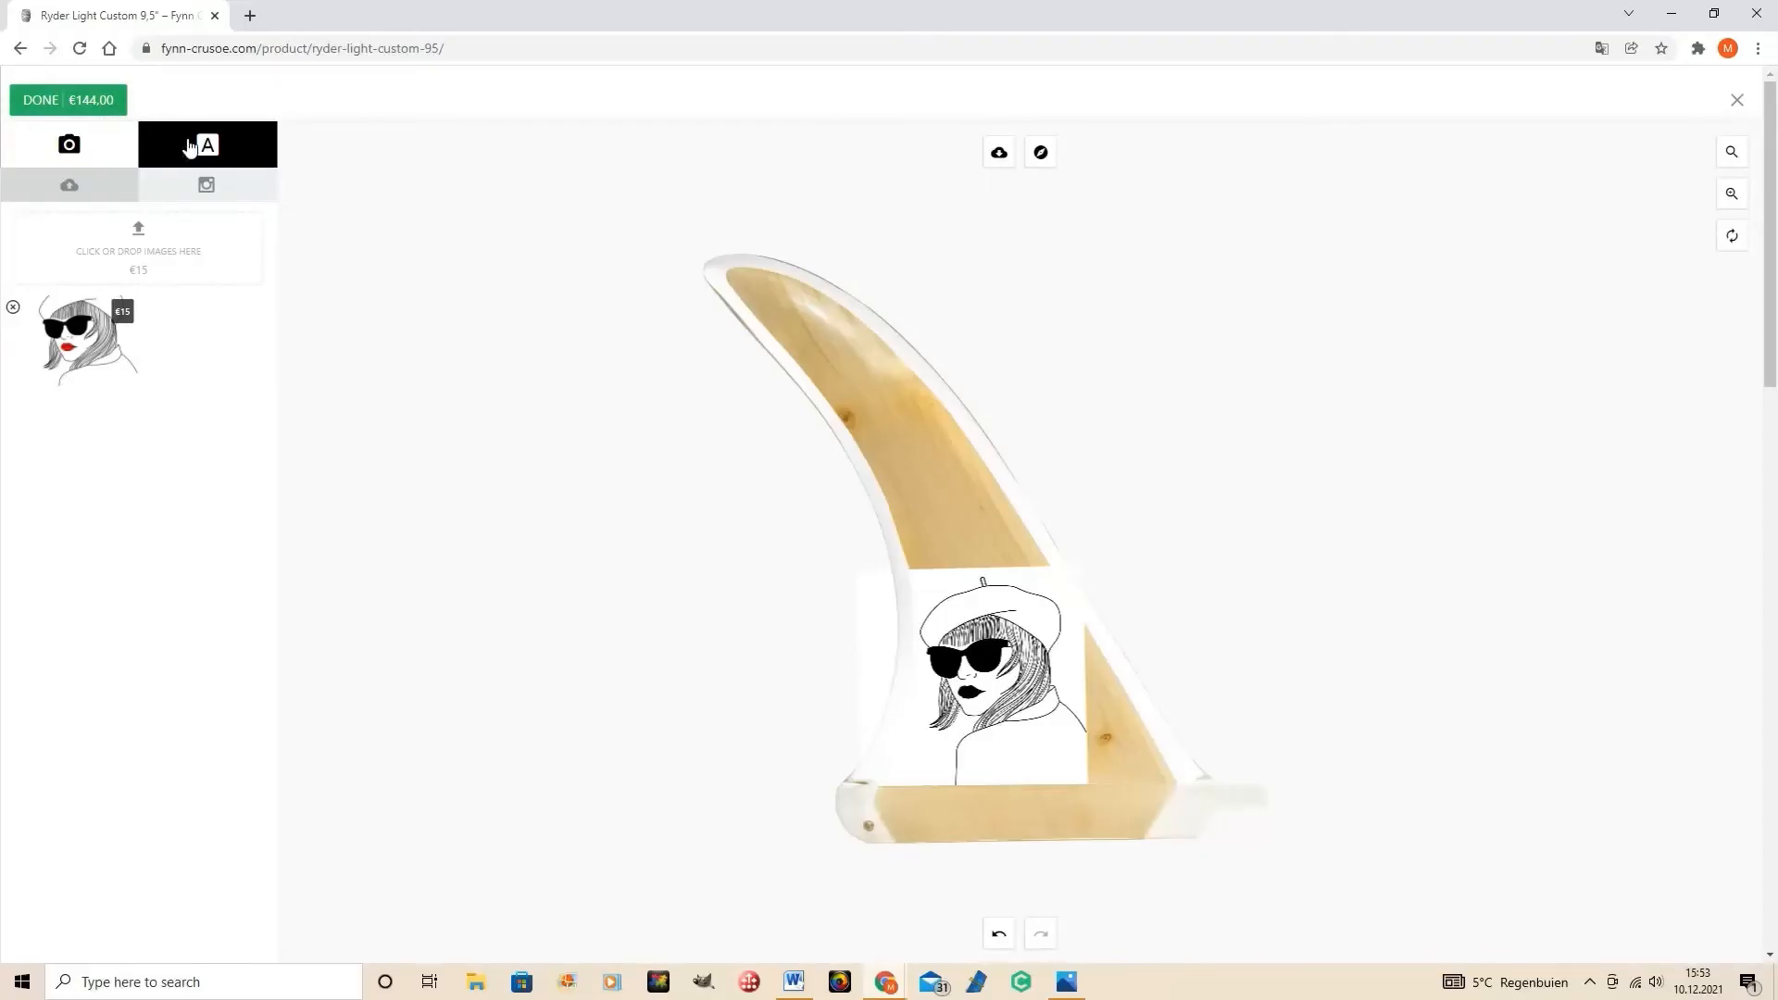
{"action": "left_click", "coordinate": [189, 145]}
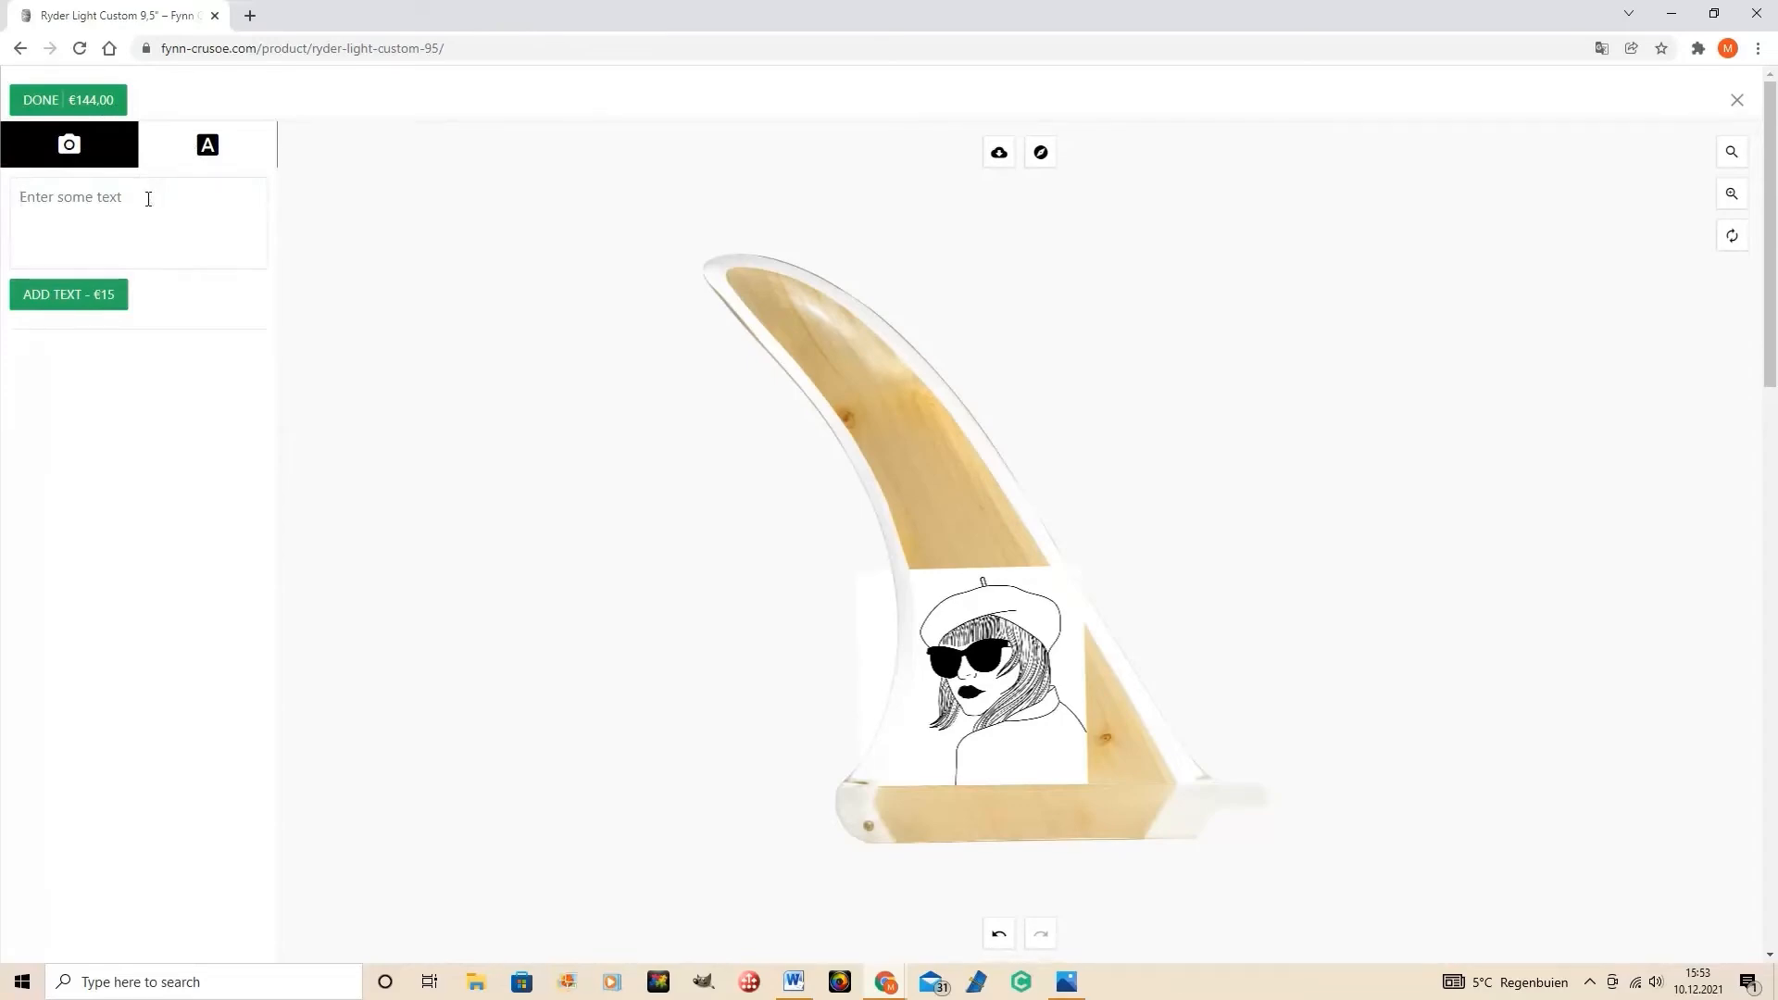
{"action": "type", "text": "French Surf"}
{"action": "left_click", "coordinate": [103, 296]}
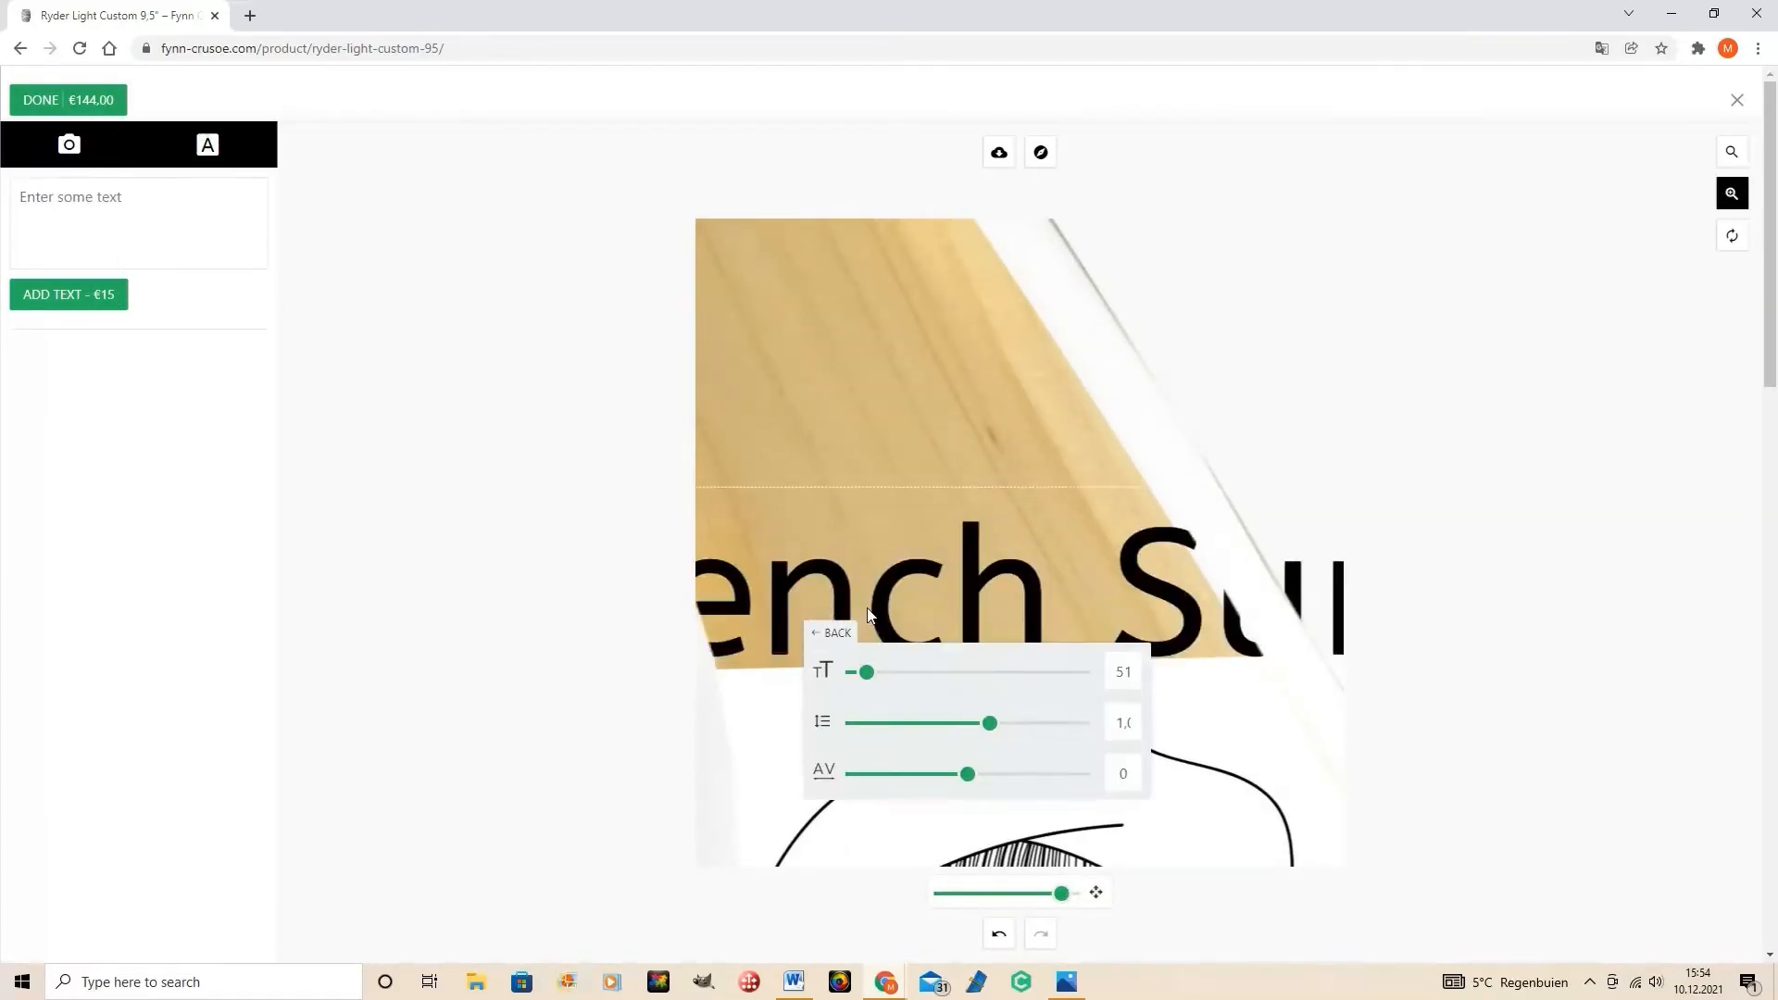
- Adjust the font size of the French Surf text so that it fits above the portrait
{"action": "left_click", "coordinate": [876, 670]}
{"action": "left_click", "coordinate": [1106, 623]}
{"action": "left_click_drag", "start_coordinate": [1061, 894], "coordinate": [944, 894]}
{"action": "left_click", "coordinate": [878, 540]}
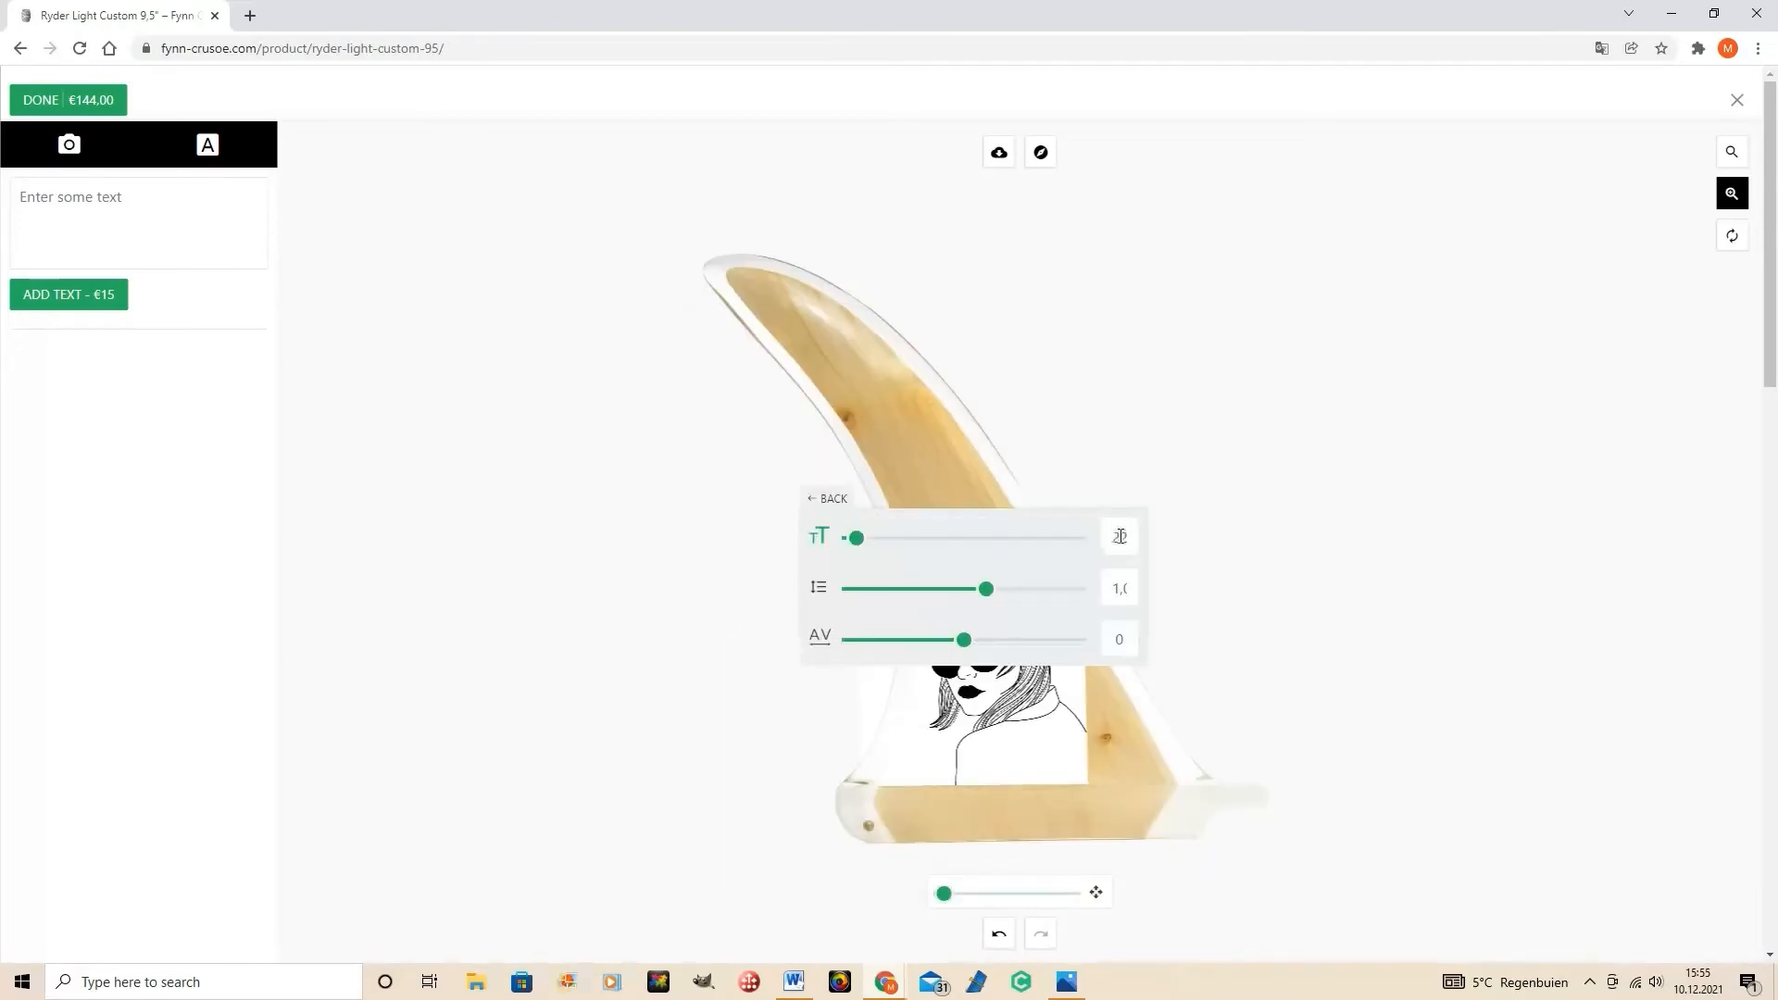
{"action": "left_click_drag", "start_coordinate": [854, 536], "coordinate": [873, 536]}
{"action": "left_click_drag", "start_coordinate": [1237, 490], "coordinate": [1238, 481]}
{"action": "left_click_drag", "start_coordinate": [873, 580], "coordinate": [853, 579]}
{"action": "mouse_move", "coordinate": [944, 894]}
{"action": "left_mouse_down"}
{"action": "mouse_move", "coordinate": [1036, 894]}
{"action": "mouse_move", "coordinate": [952, 894]}
{"action": "left_mouse_up"}
{"action": "left_click", "coordinate": [1102, 611]}
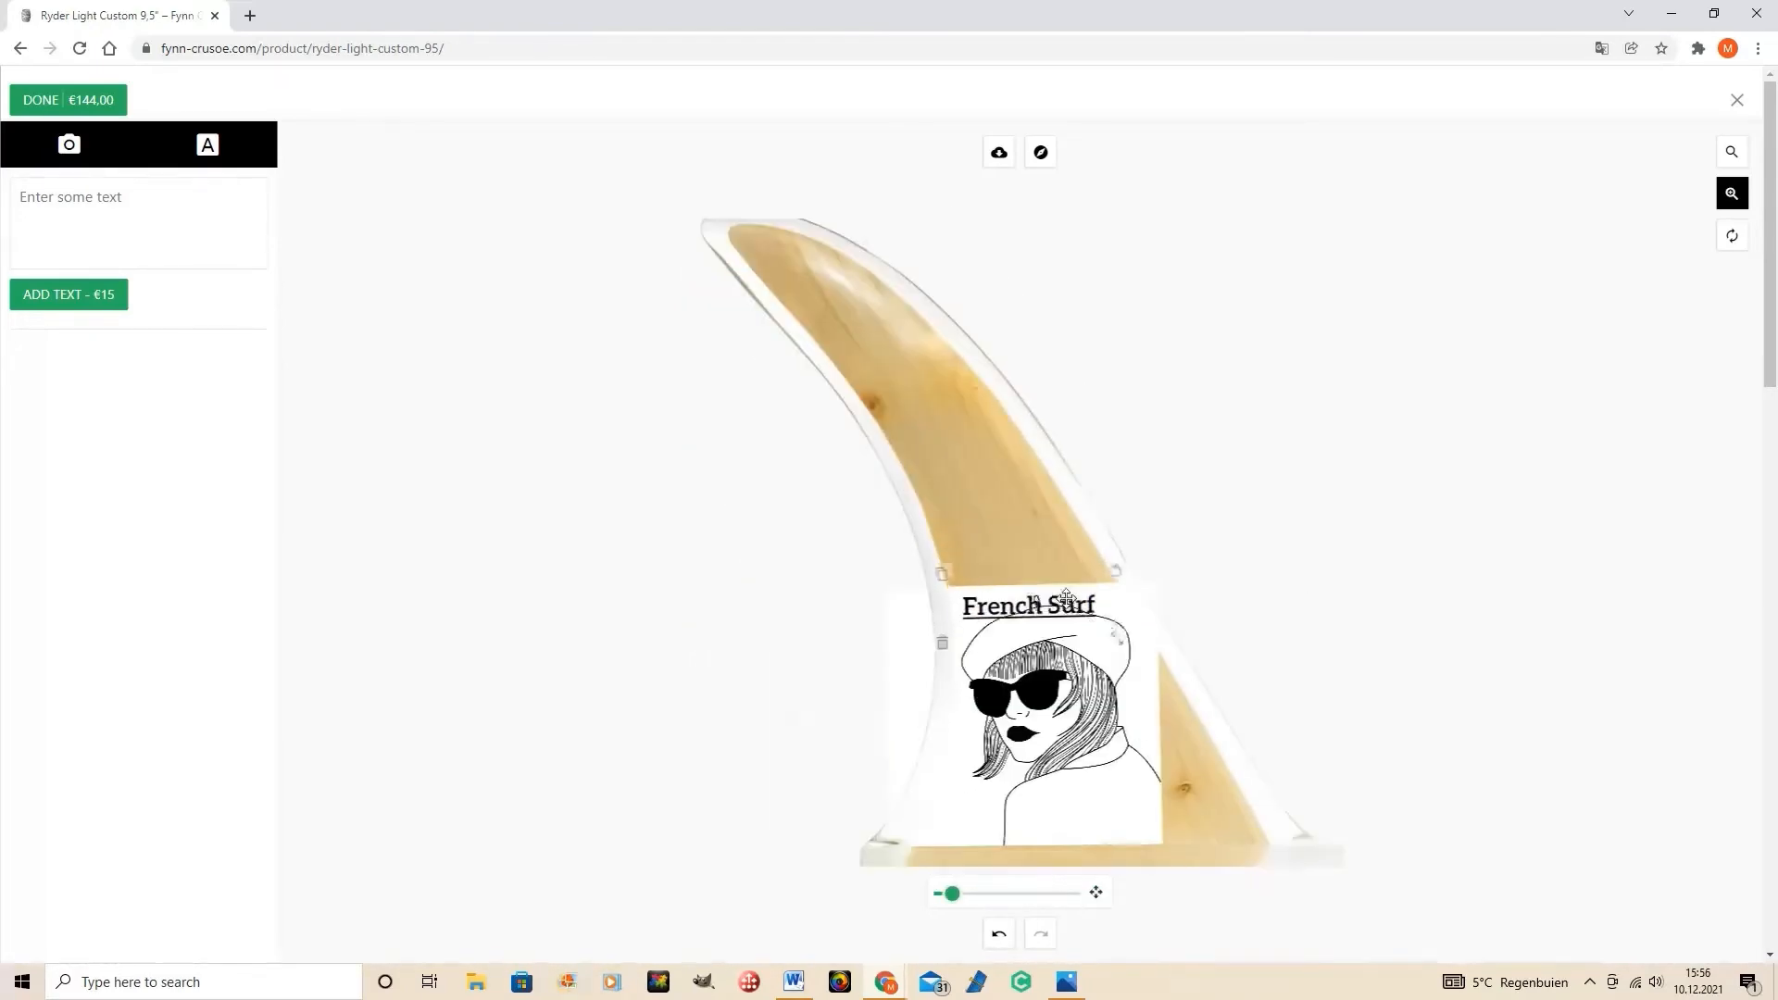
- Move the French Surf text down onto the lower part of the portrait and undo the last change
{"action": "left_click_drag", "start_coordinate": [1027, 604], "coordinate": [1014, 757]}
{"action": "mouse_move", "coordinate": [952, 893]}
{"action": "left_mouse_down"}
{"action": "mouse_move", "coordinate": [1012, 893]}
{"action": "mouse_move", "coordinate": [944, 893]}
{"action": "left_mouse_up"}
{"action": "left_click", "coordinate": [1163, 845]}
{"action": "left_click", "coordinate": [993, 928]}
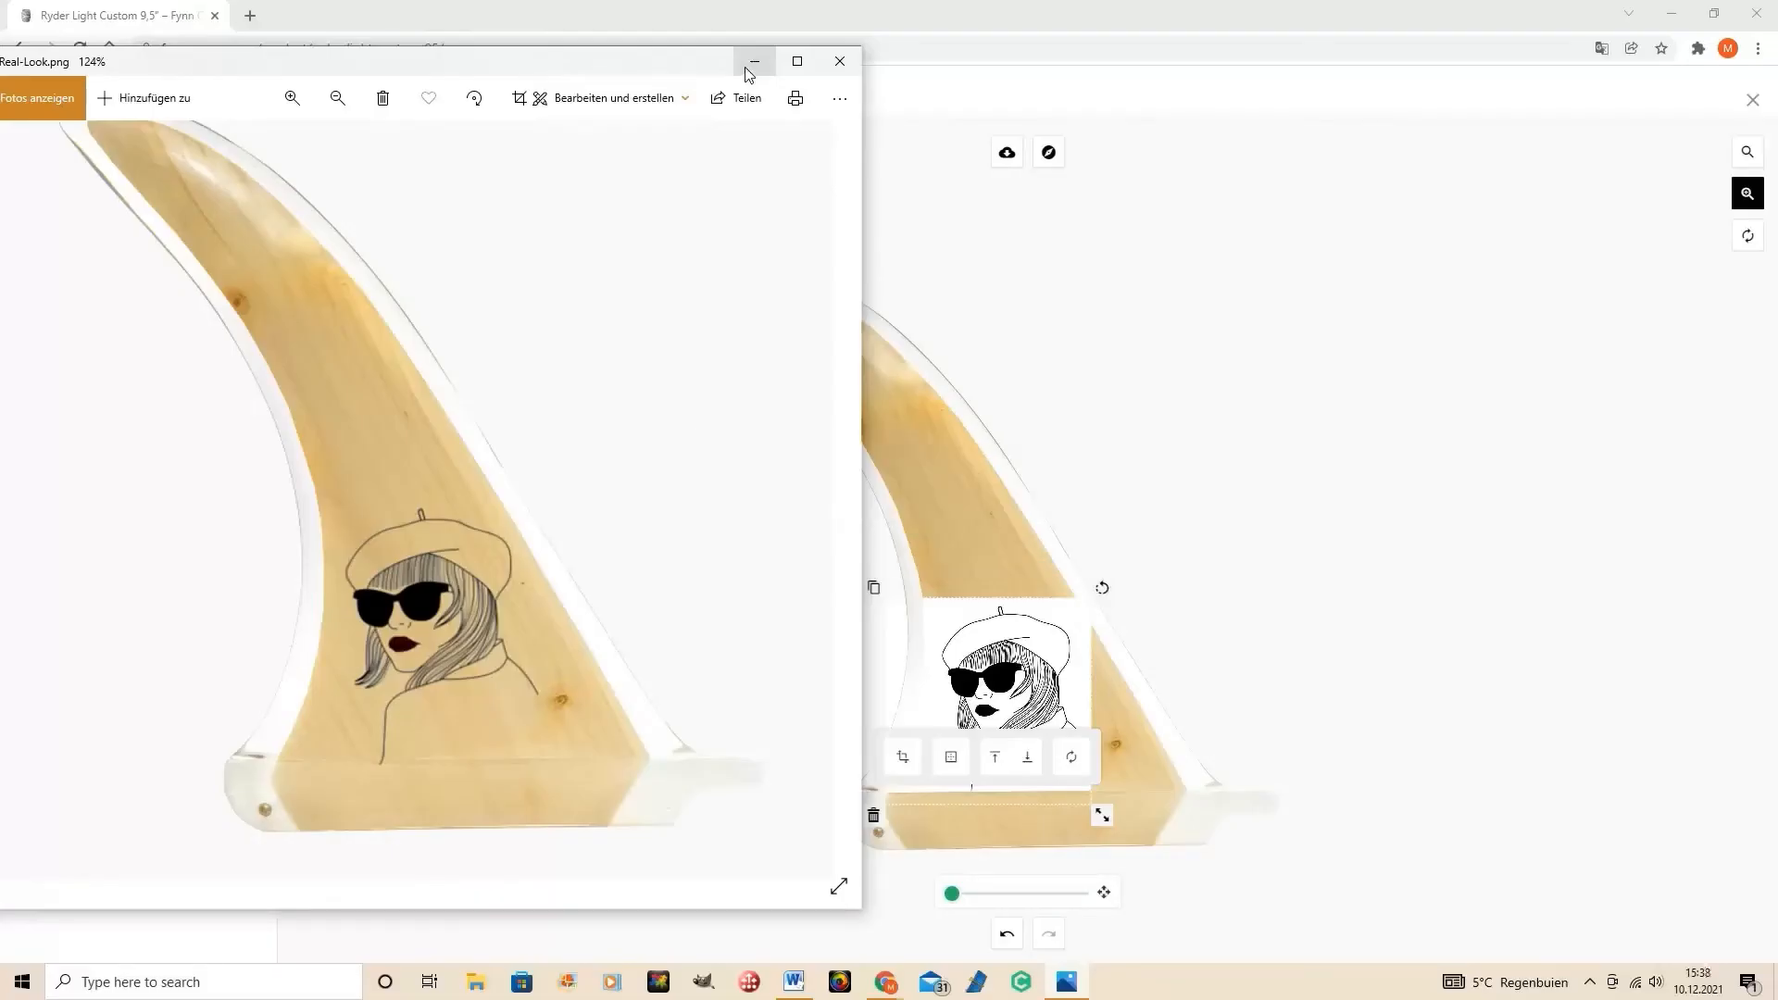
- Minimize the Real-Look.png preview and try rotating the portrait image on the fin
{"action": "left_click", "coordinate": [749, 70]}
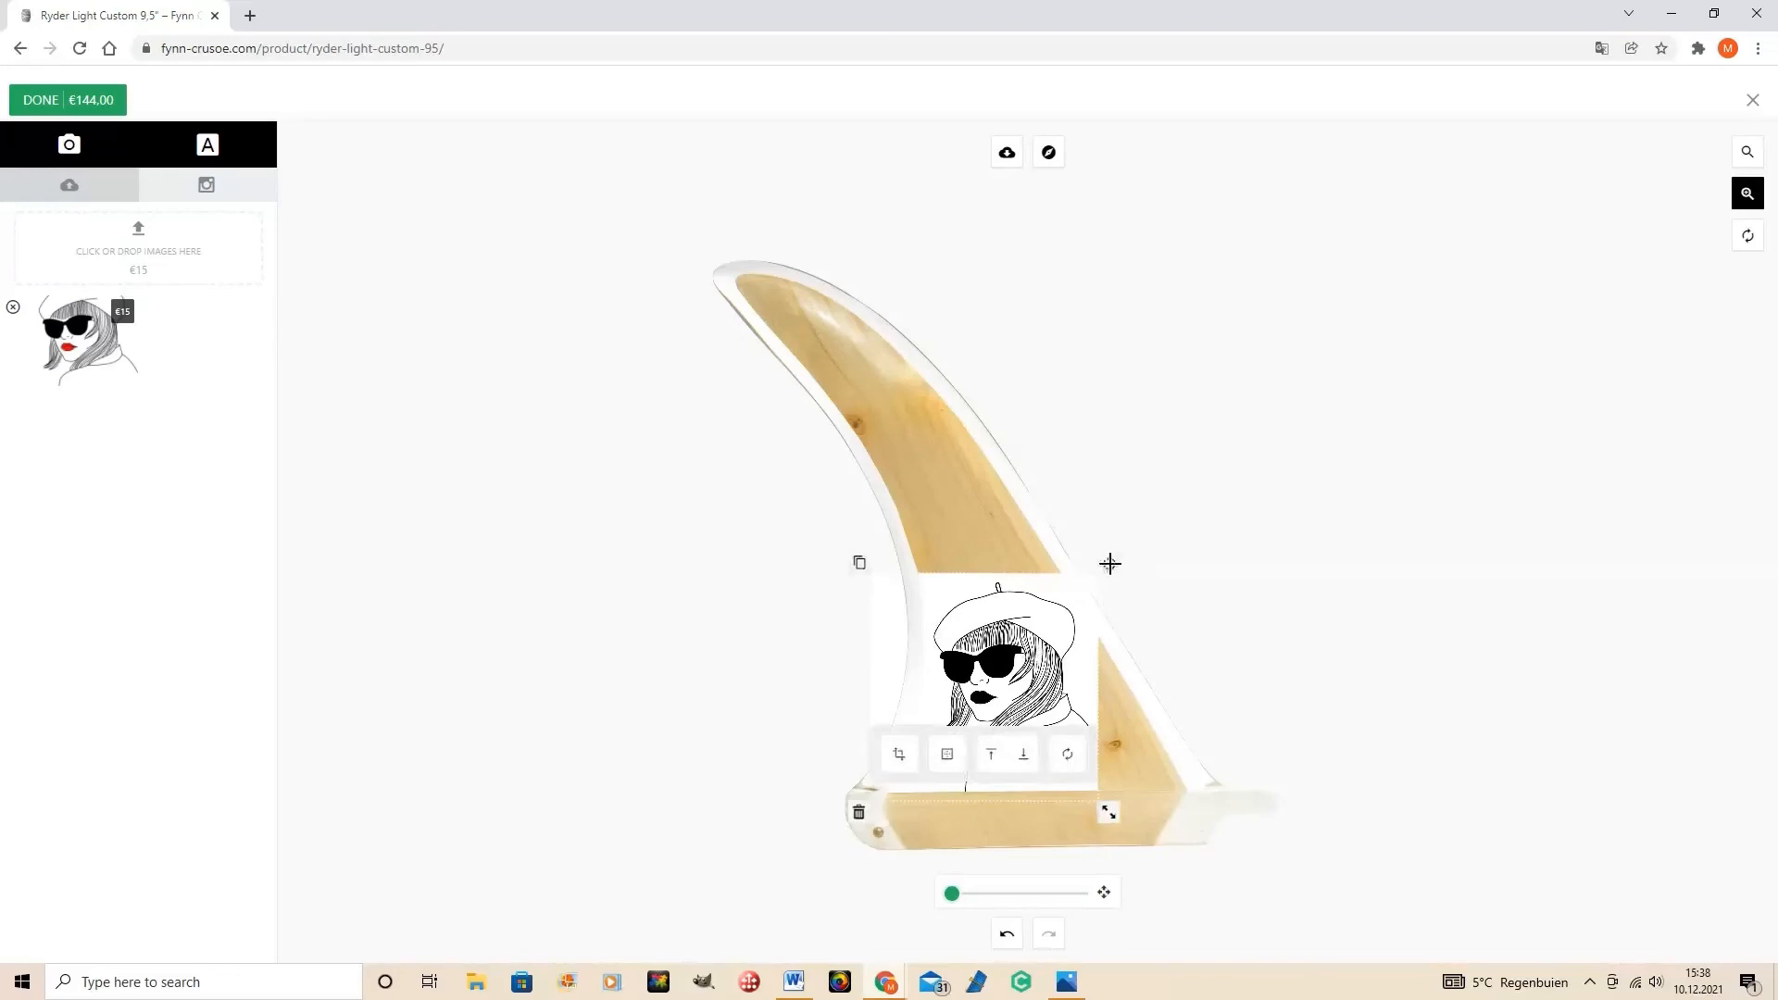
{"action": "left_click_drag", "start_coordinate": [1110, 562], "coordinate": [1069, 597]}
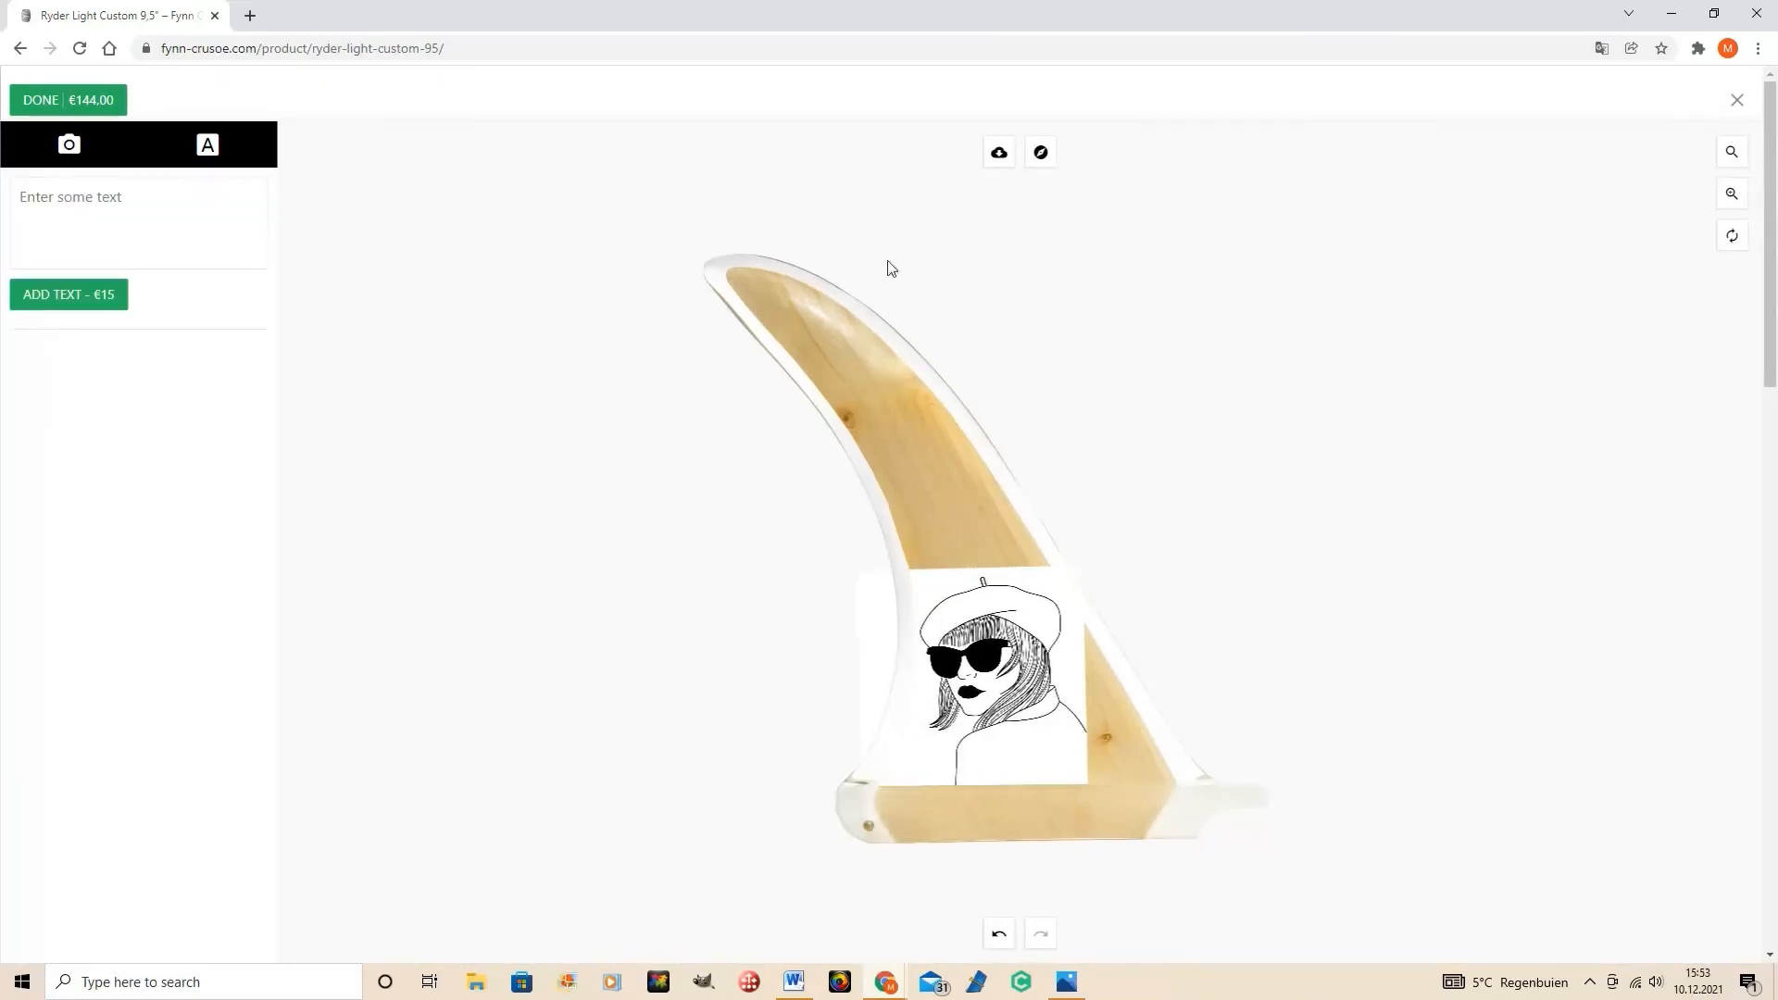
- Switch from the text options back to the uploaded images
{"action": "left_click", "coordinate": [100, 144]}
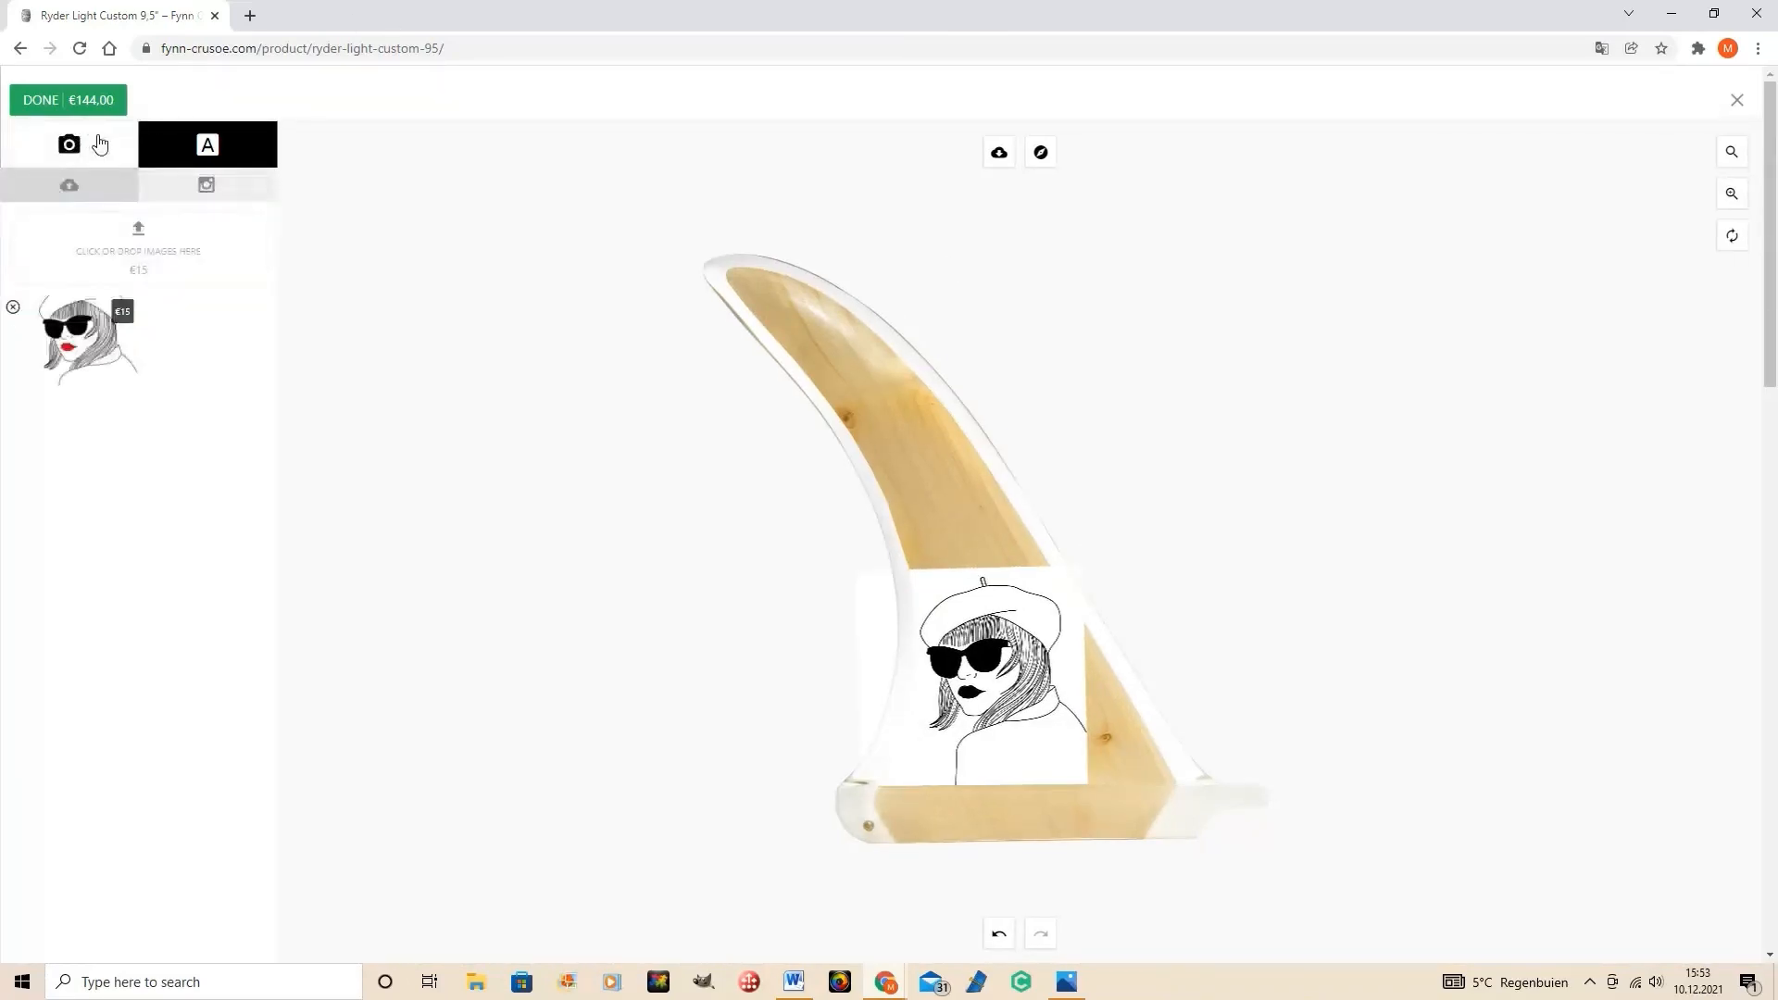